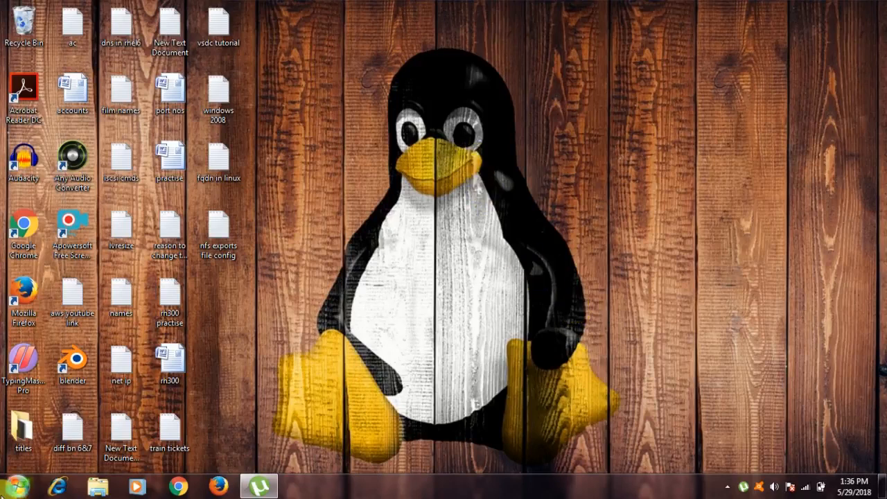
Launch VMware Workstation Pro from the Windows 7 Start menu.
left_click(12, 489)
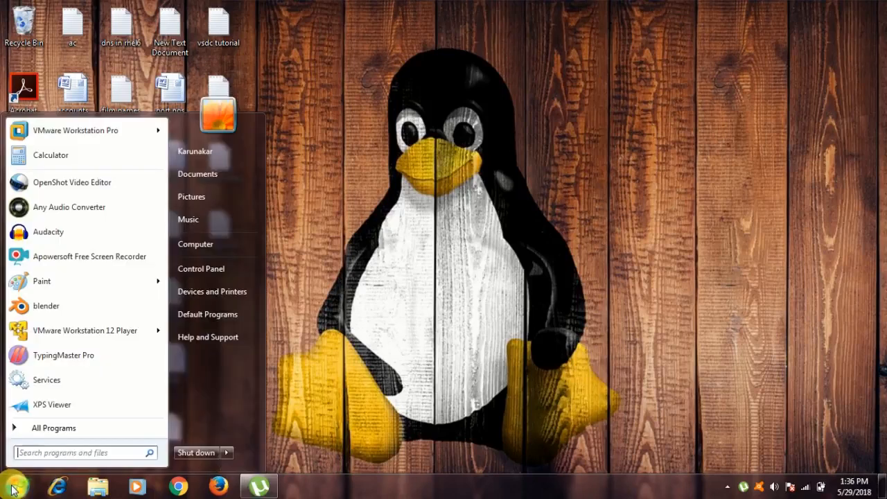
left_click(92, 136)
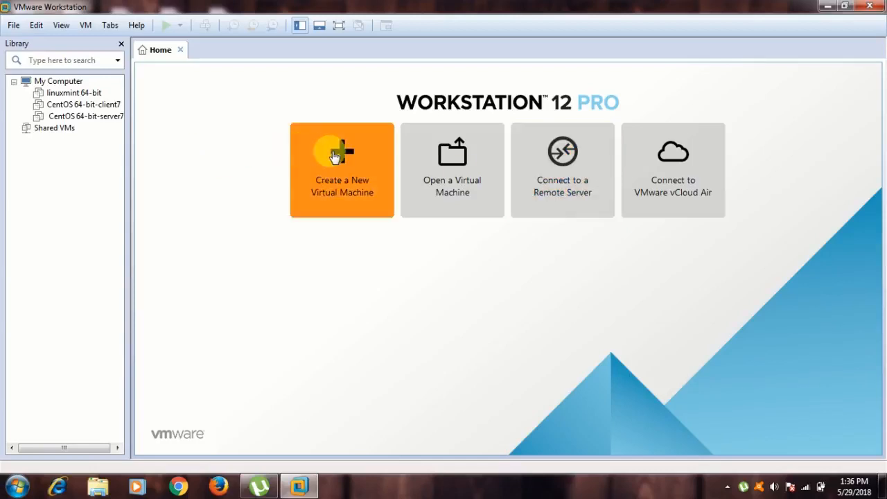
Start a typical new VM with the OS installed later and guest Other Linux 3.x kernel 64-bit.
left_click(335, 156)
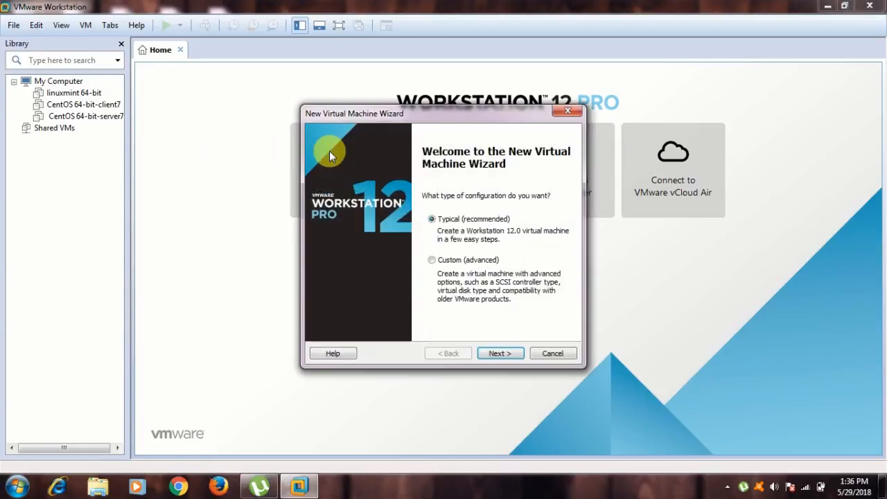
left_click(501, 354)
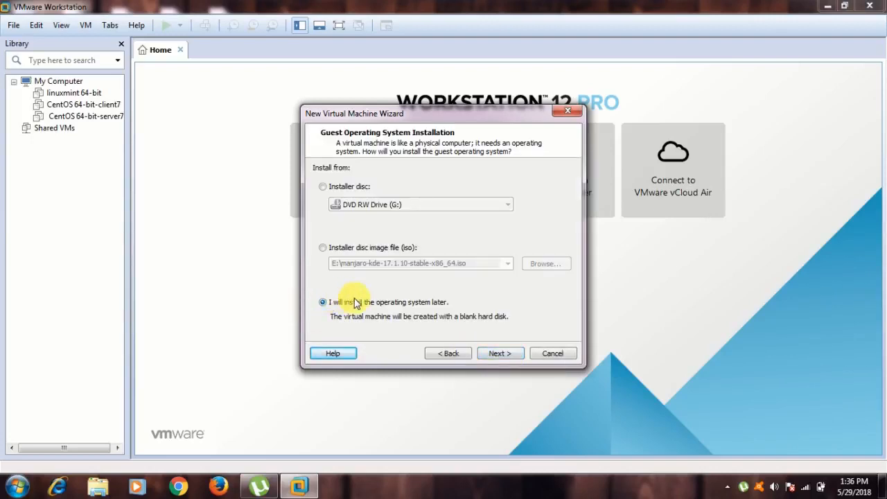
left_click(494, 354)
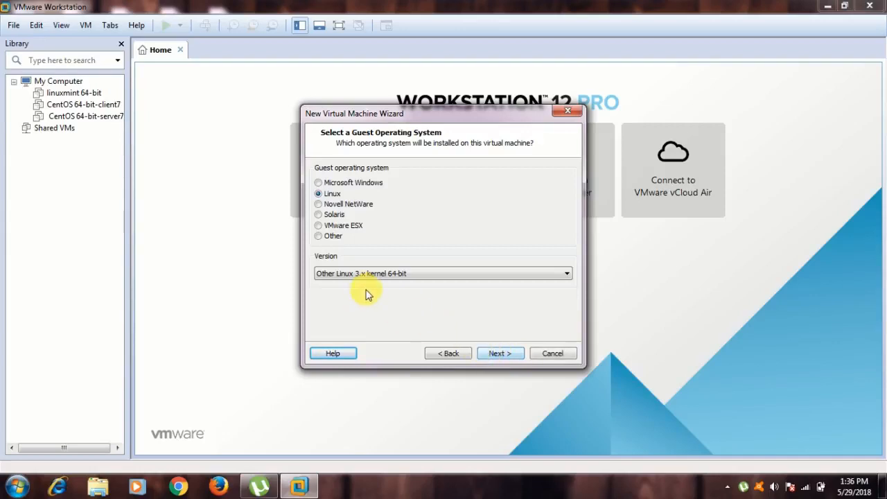
left_click(428, 276)
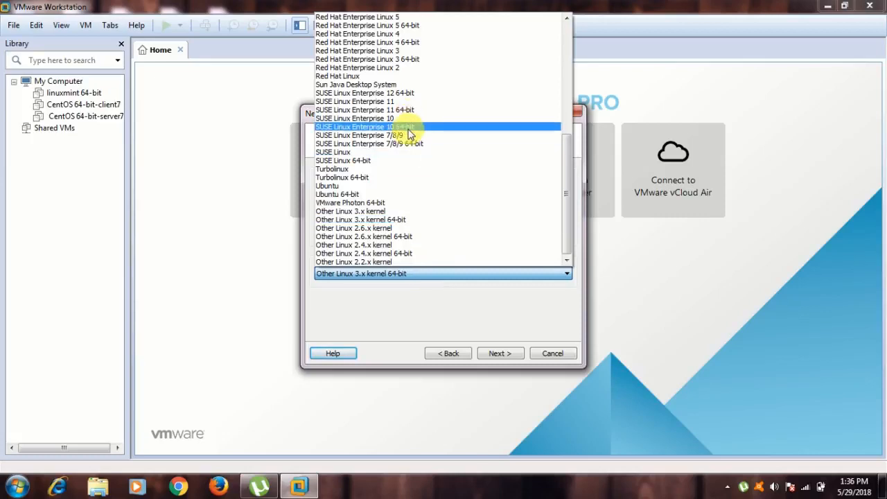
left_click(409, 219)
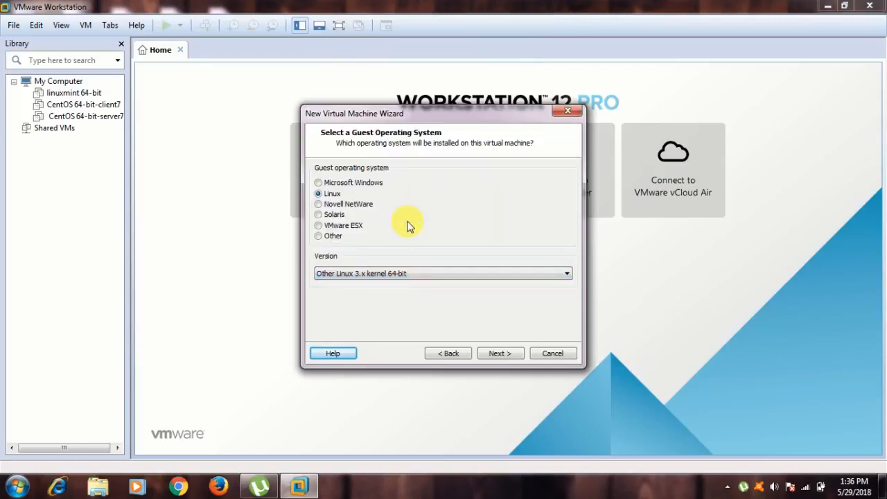
left_click(498, 355)
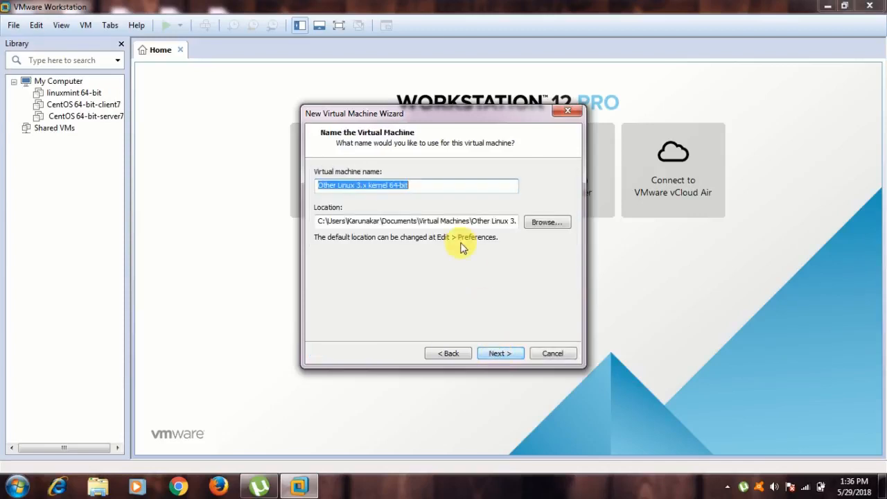
Replace the default virtual machine name with manjaro-xfce-17.1.10.
left_click(466, 186)
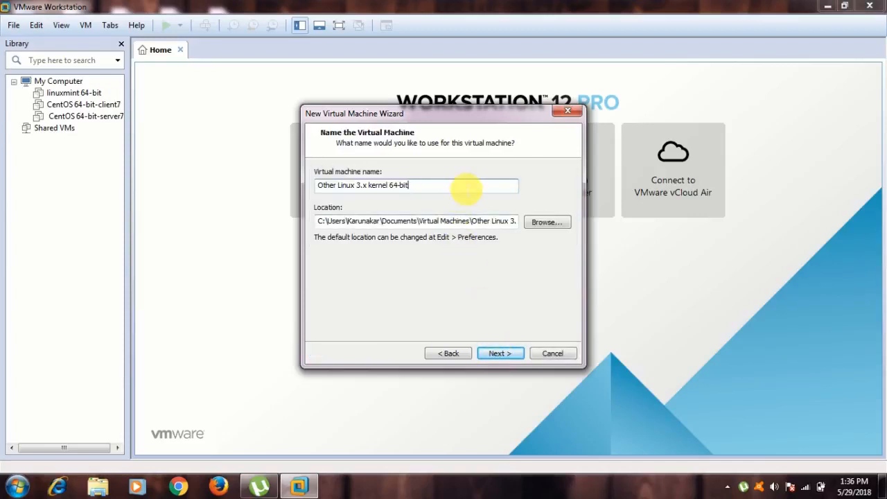
key("BackSpace")
key("BackSpace")
key("BackSpace")
key("BackSpace")
key("BackSpace")
key("BackSpace")
key("BackSpace")
key("BackSpace")
key("BackSpace")
key("BackSpace")
key("BackSpace")
key("BackSpace")
key("BackSpace")
key("BackSpace")
key("BackSpace")
key("BackSpace")
key("BackSpace")
key("BackSpace")
key("BackSpace")
key("BackSpace")
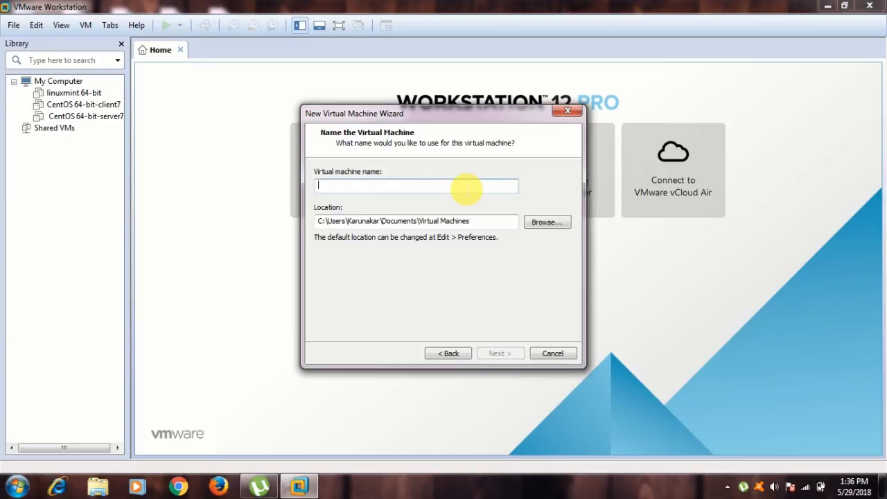
type("manjaro")
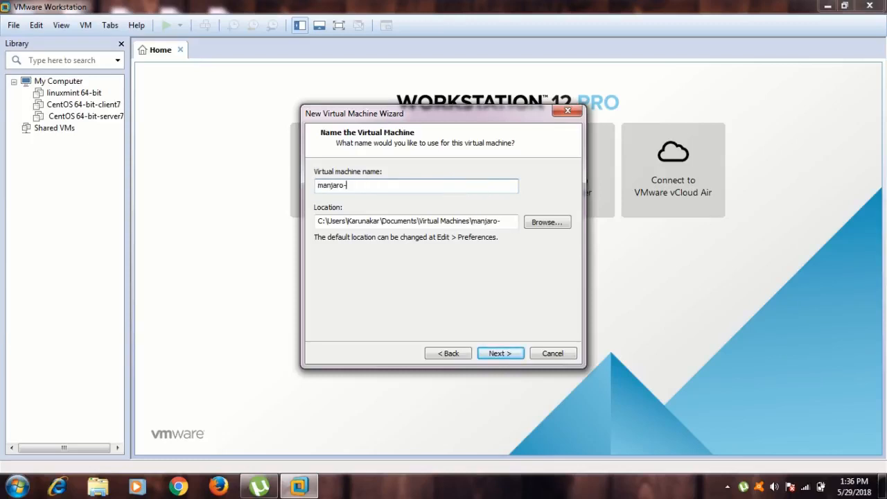
type("-xfce-17.1.10")
Make a new folder manjaro-xfce-17.1.10 on Winterfill (E:) and use it as the VM location.
left_click(538, 226)
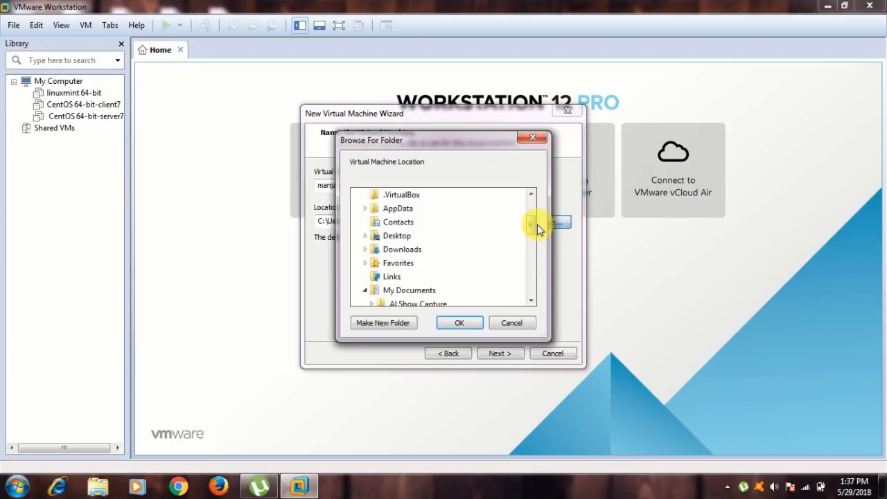
left_click_drag(531, 223, 529, 294)
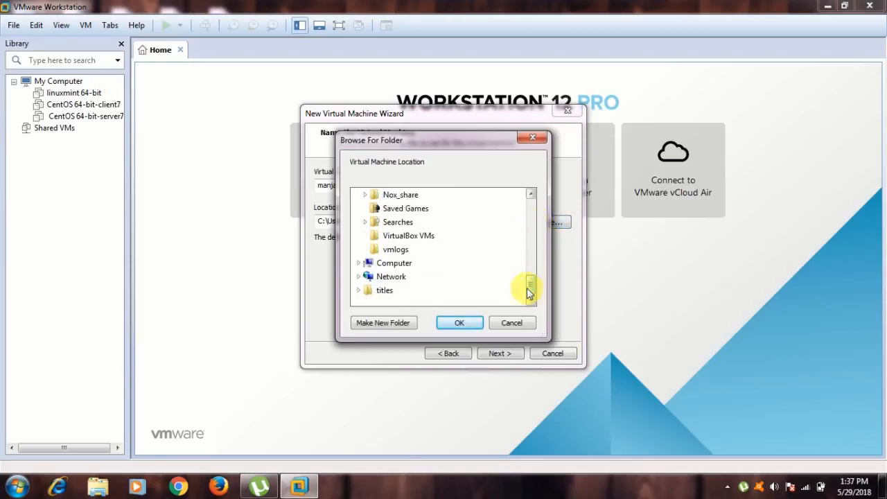
left_click(362, 264)
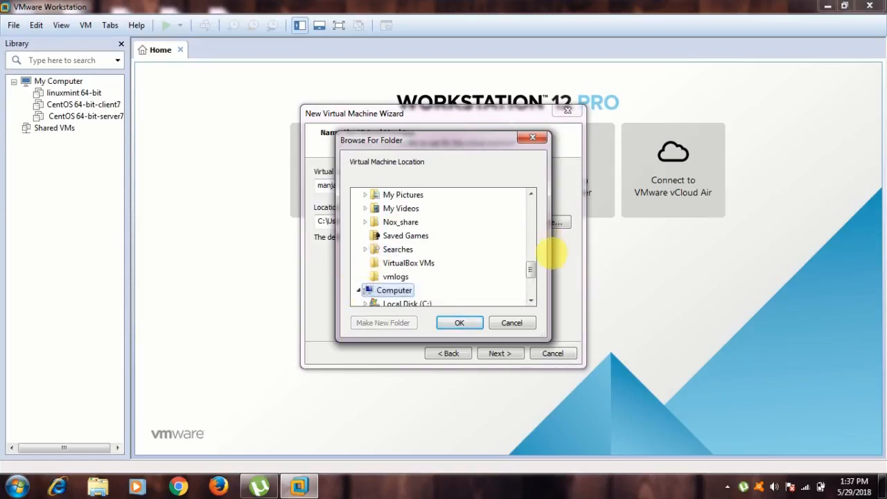
left_click_drag(534, 275, 531, 283)
left_click(397, 254)
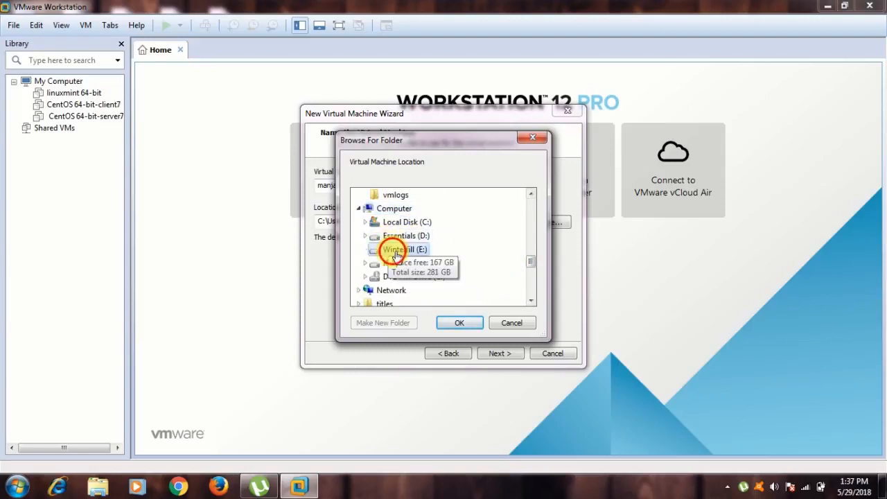
left_click(395, 324)
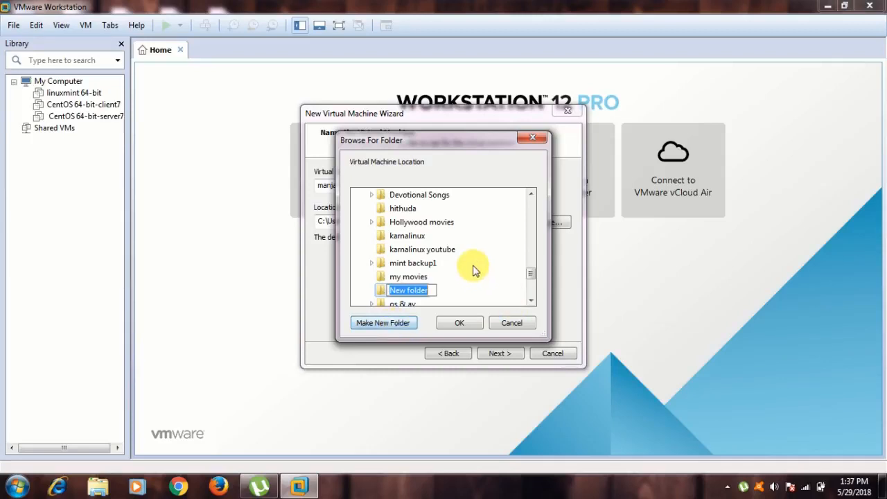
type("ma")
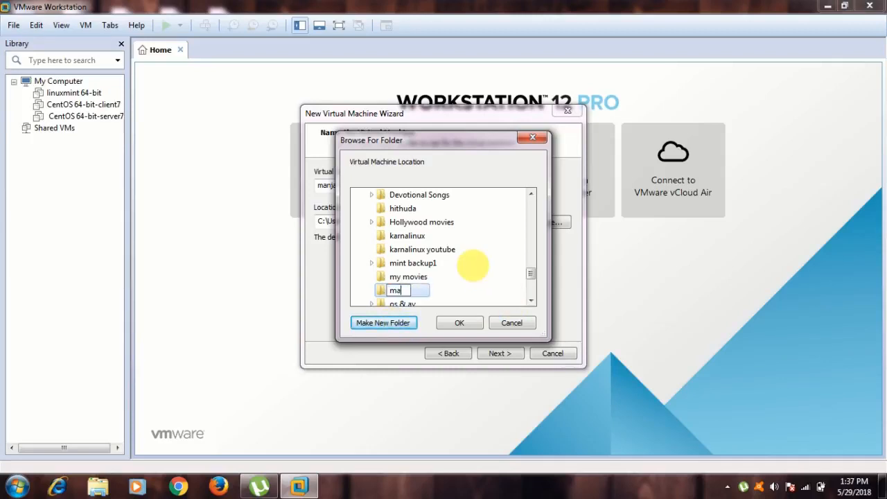
type("njaro-xfce-")
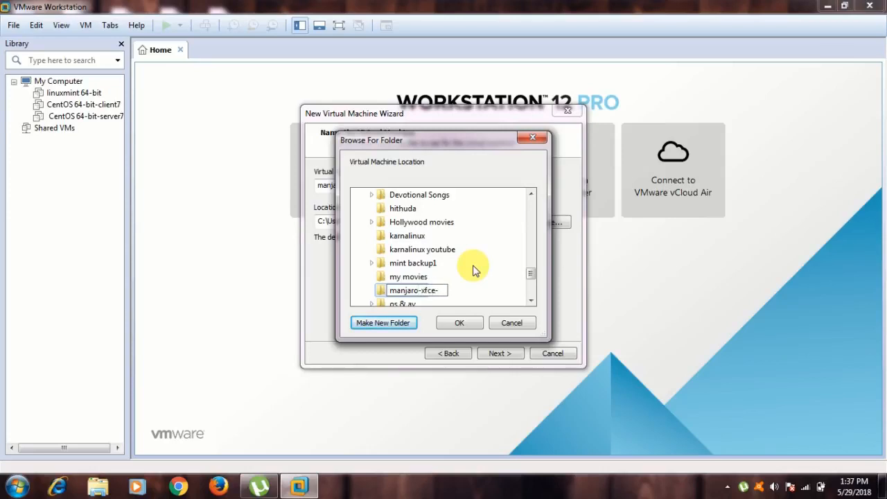
type("17.1.10")
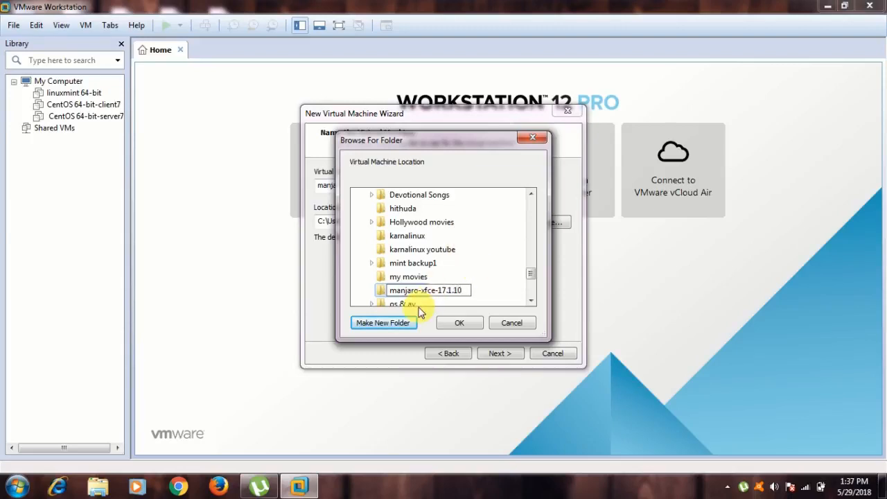
left_click(453, 323)
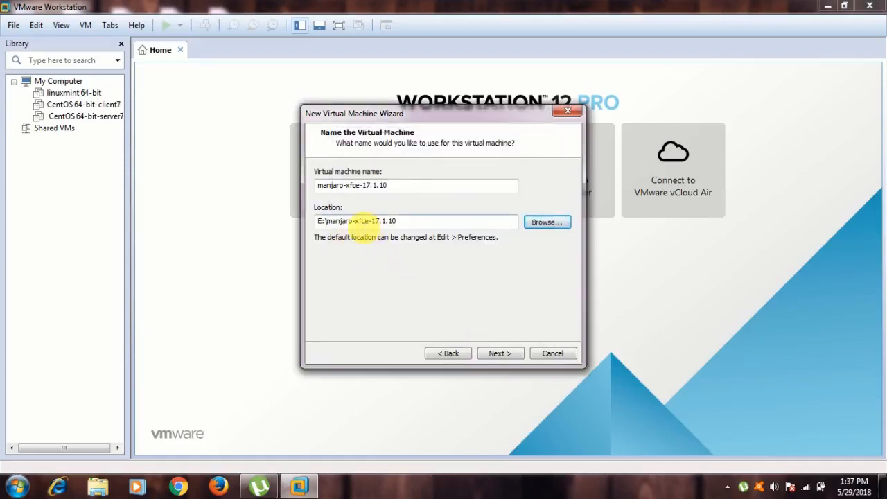
Store the virtual disk as a single file with a 30 GB maximum size.
left_click(496, 355)
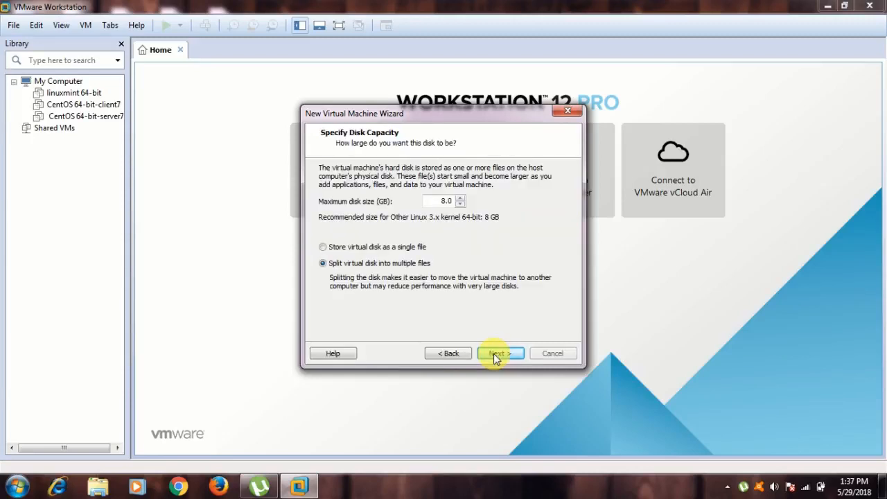
left_click(322, 247)
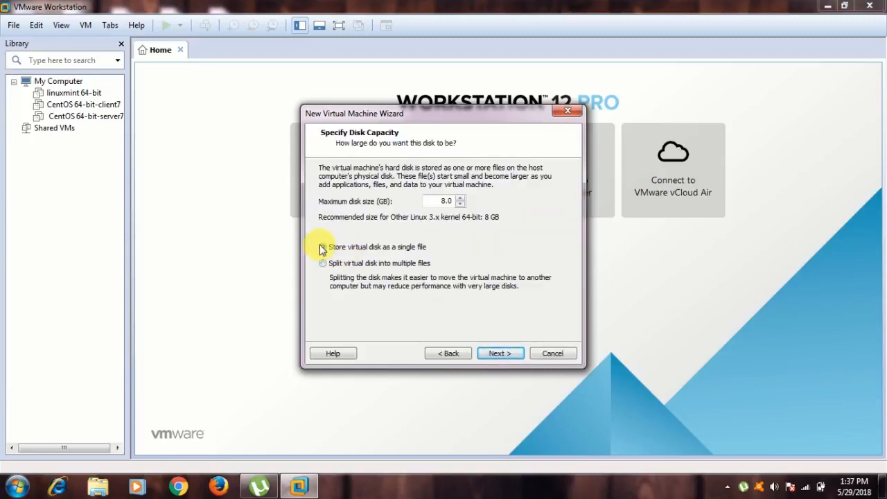
double_click(446, 201)
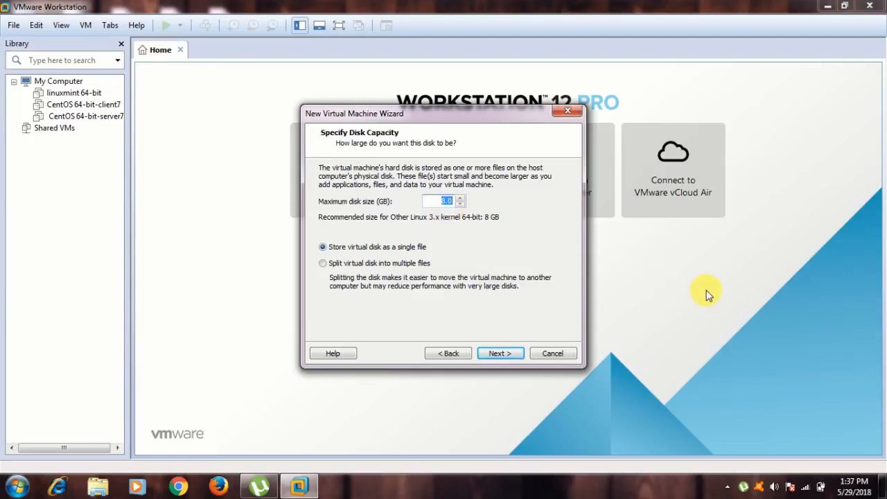
key("Right")
key("Left")
key("Left")
key("BackSpace")
type("30")
left_click(500, 355)
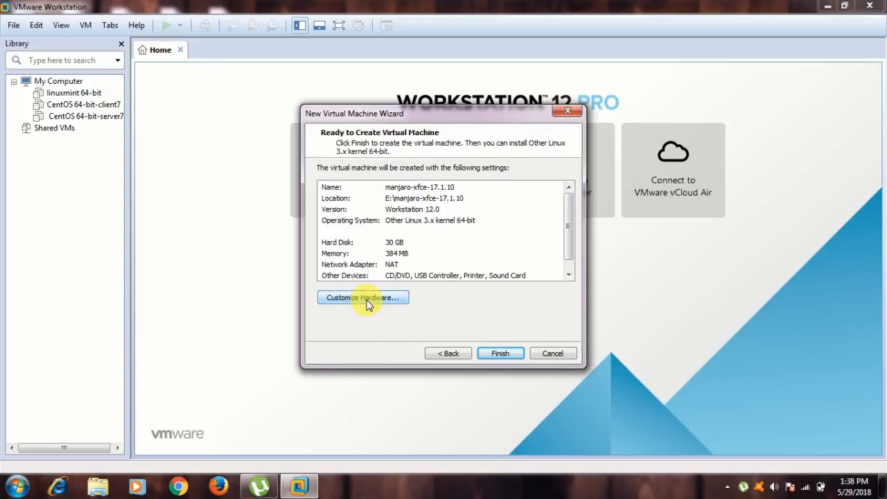
Give the VM 2 GB memory and 2 processors with 2 cores each.
left_click(368, 303)
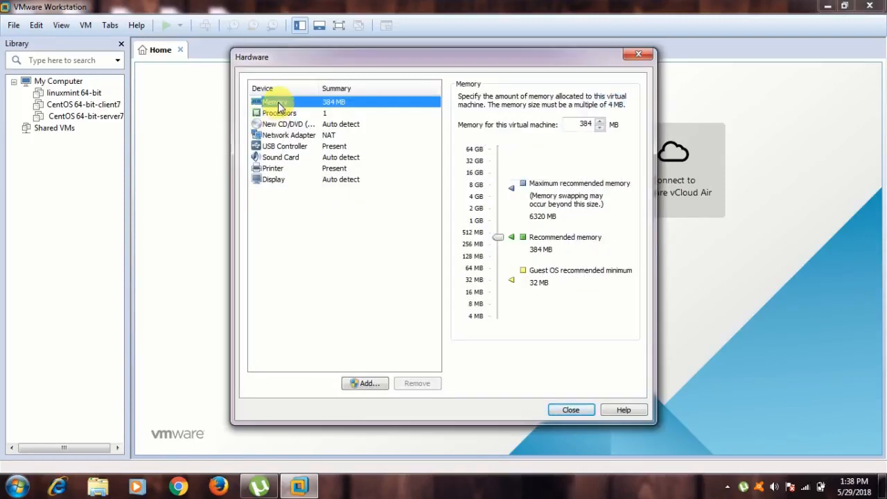
left_click_drag(499, 235, 501, 211)
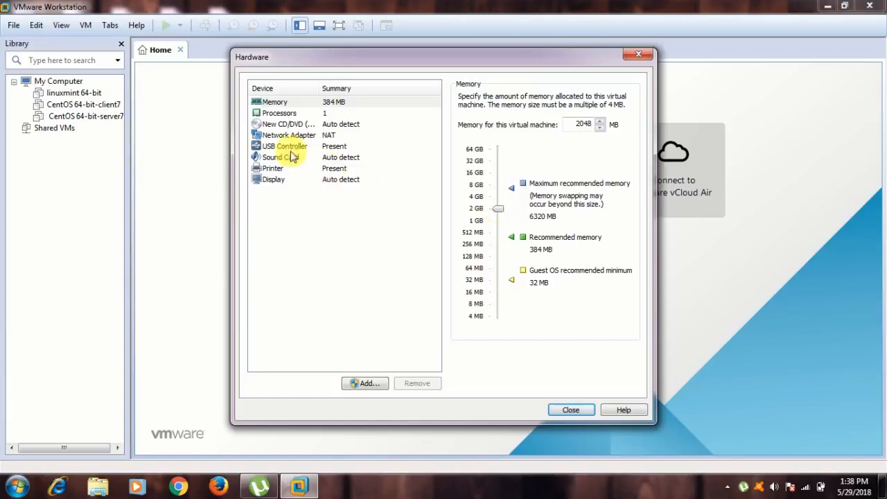
left_click(279, 114)
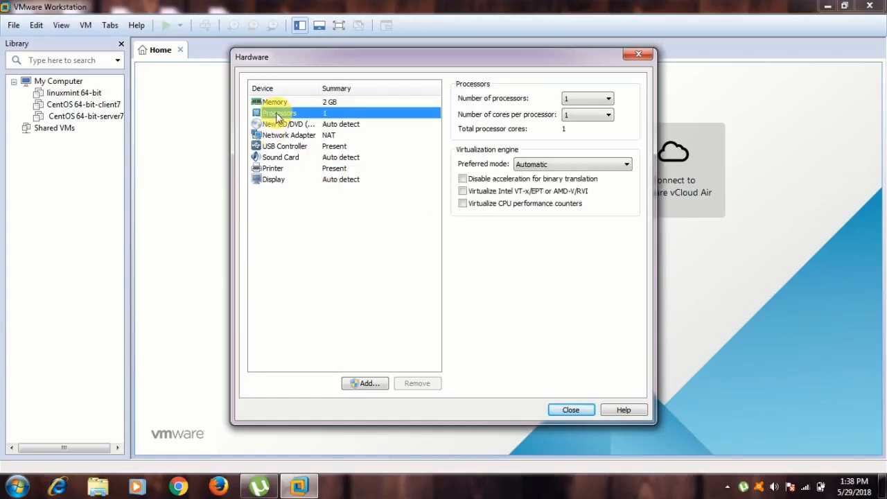
left_click(587, 99)
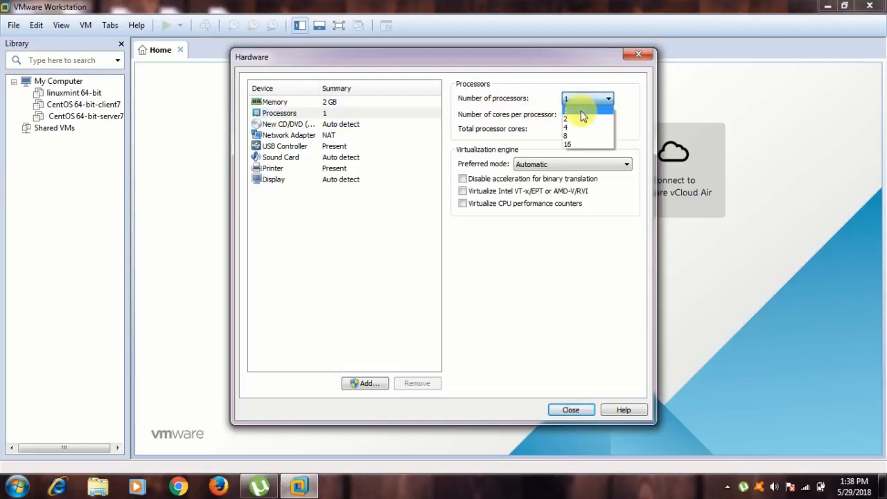
left_click(580, 121)
left_click(580, 117)
left_click(579, 117)
left_click(580, 116)
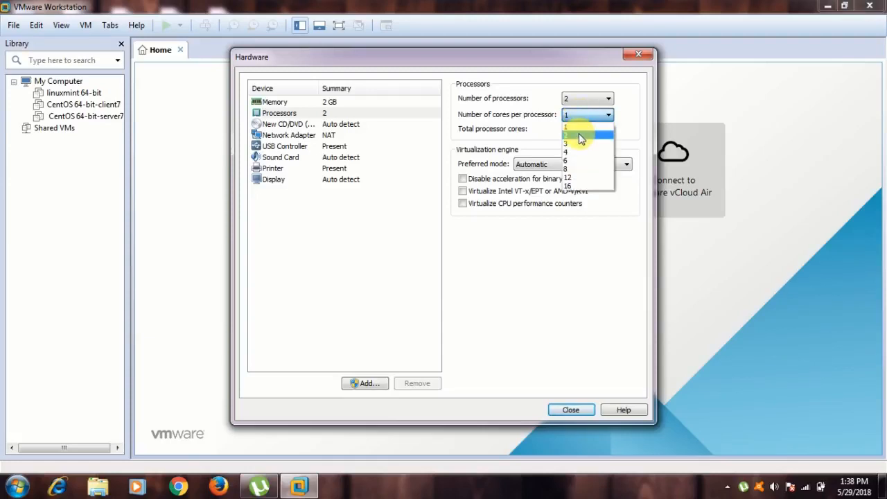
left_click(578, 134)
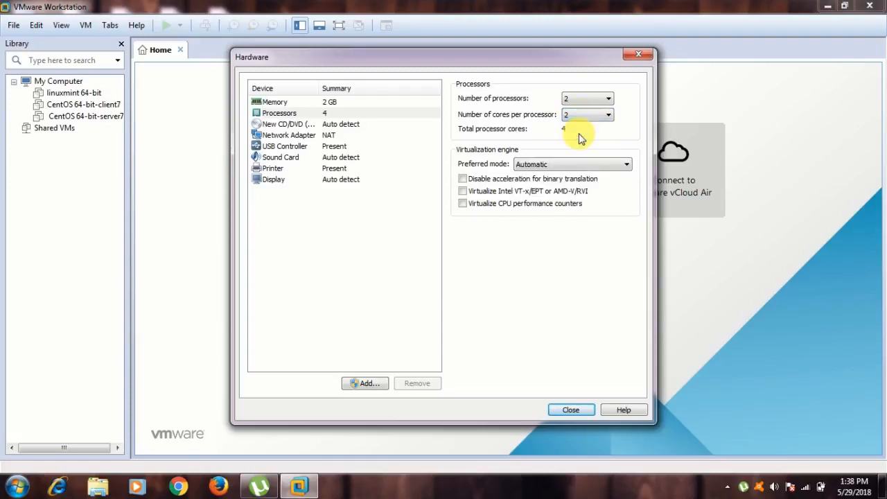
Attach the manjaro-xfce-17.1.10-stable-x86_64 ISO to the CD/DVD drive and enable 3D graphics acceleration.
left_click(277, 124)
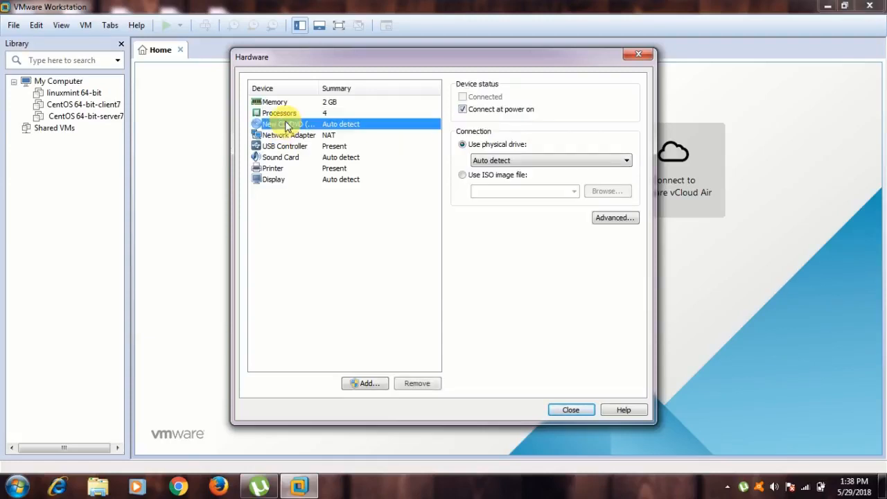
left_click(466, 175)
left_click(597, 194)
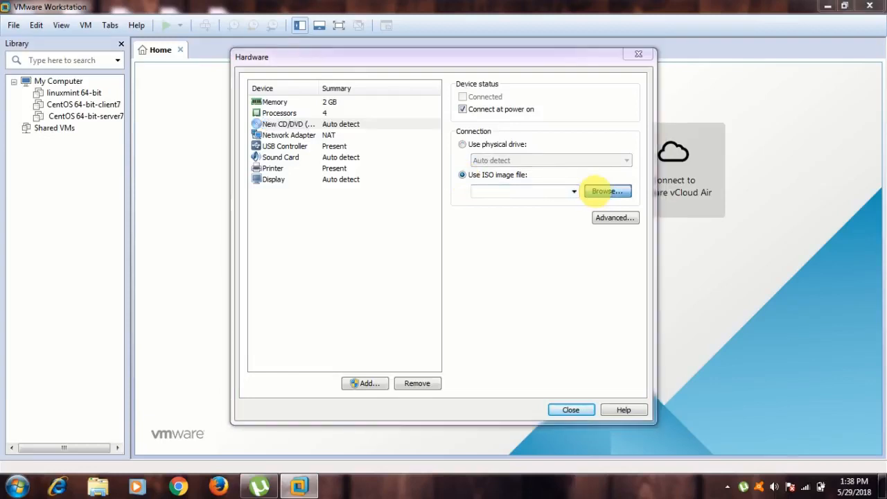
left_click(69, 265)
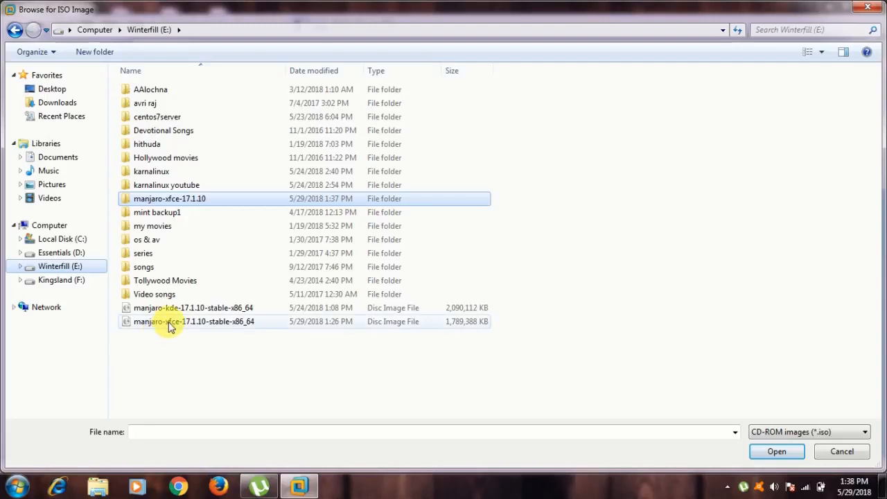
left_click(168, 325)
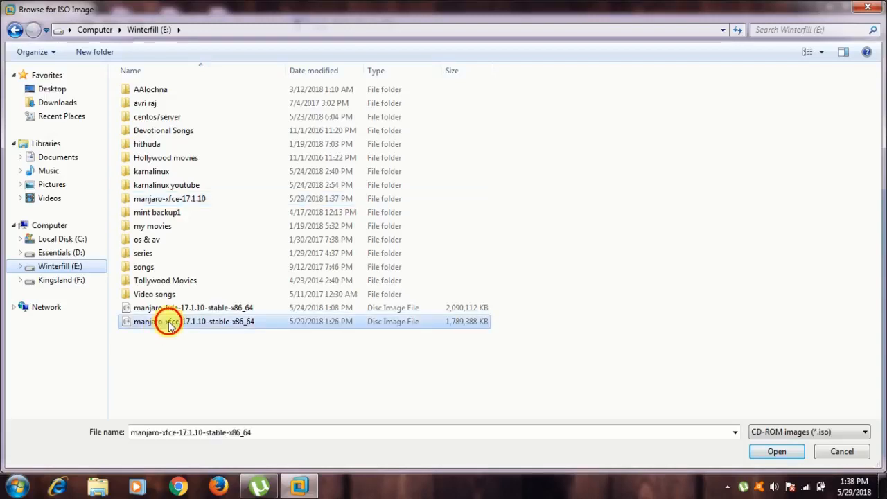
left_click(773, 450)
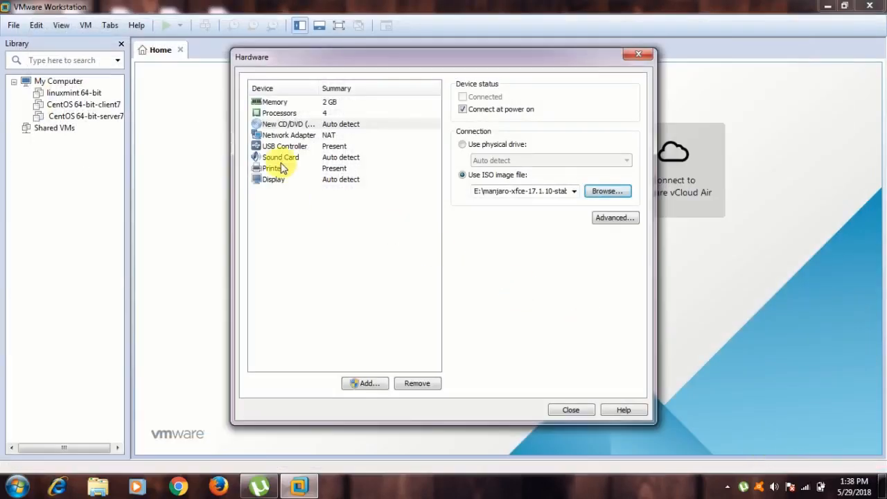
left_click(272, 181)
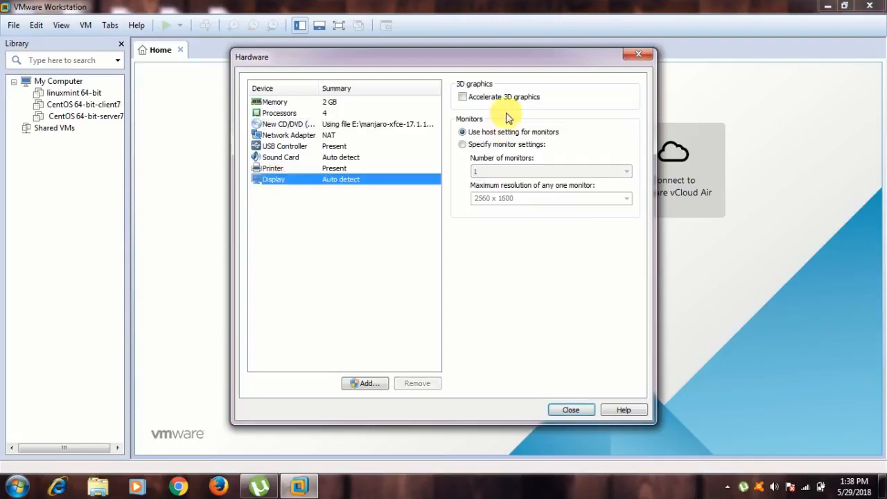
left_click(462, 97)
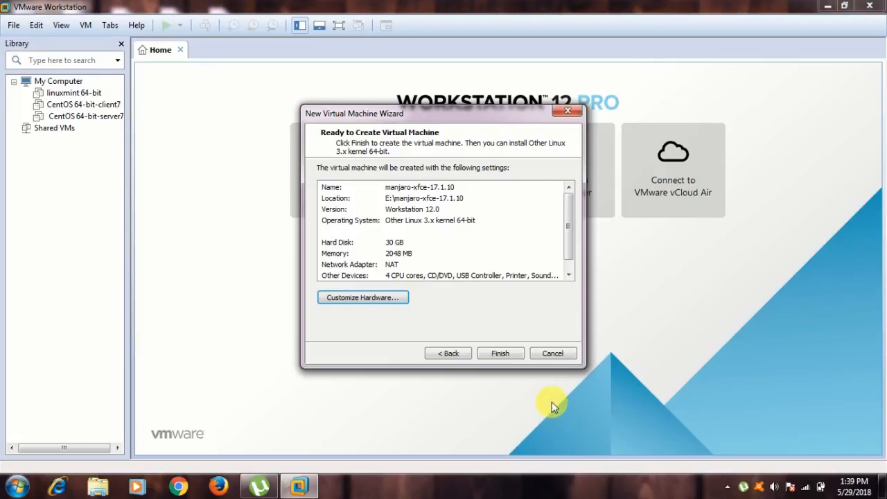
Finish the wizard and power on the manjaro-xfce-17.1.10 virtual machine.
left_click(493, 353)
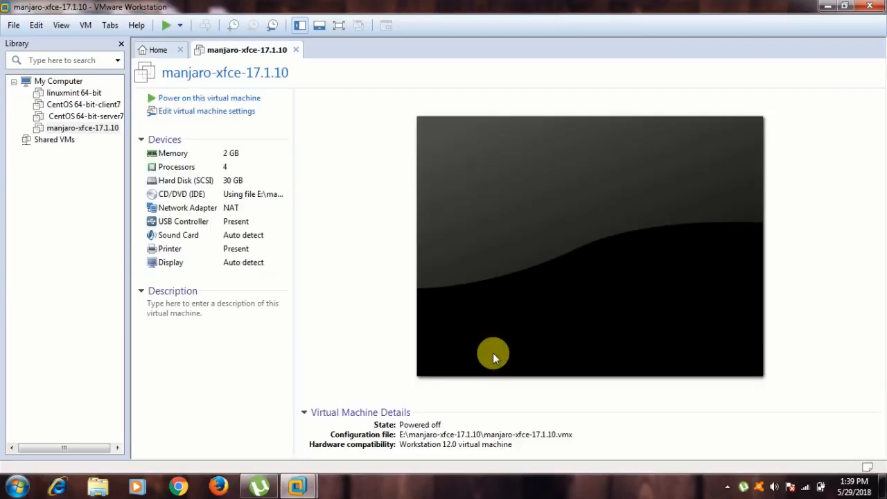
left_click(203, 101)
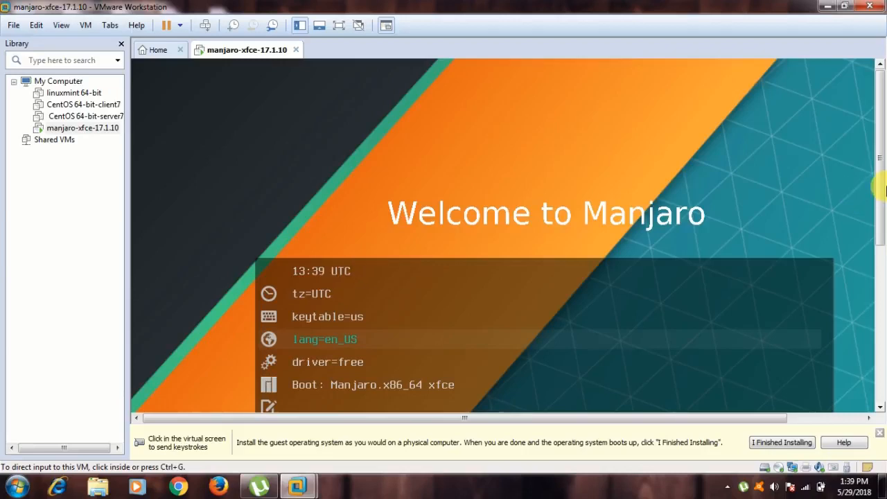
Switch the VM to full screen and set the boot menu timezone to Asia/Kolkata.
left_click_drag(882, 195, 885, 310)
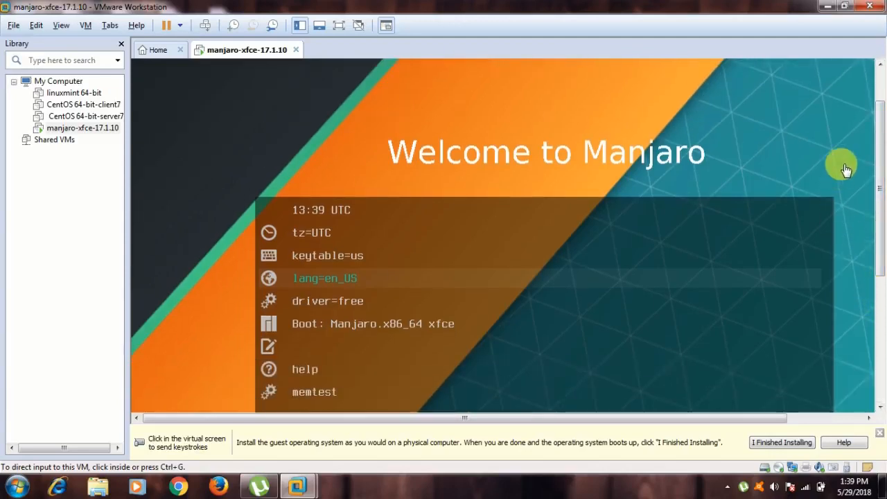
key("ctrl+alt+Return")
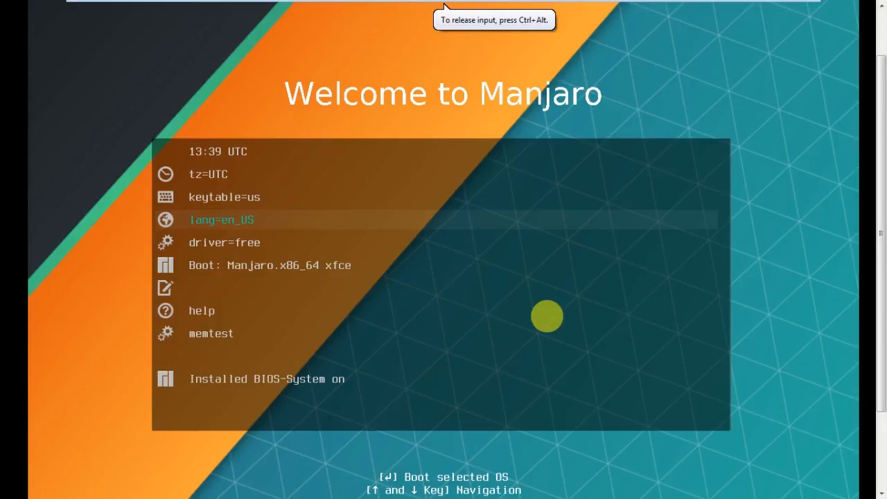
key("Up")
key("Up")
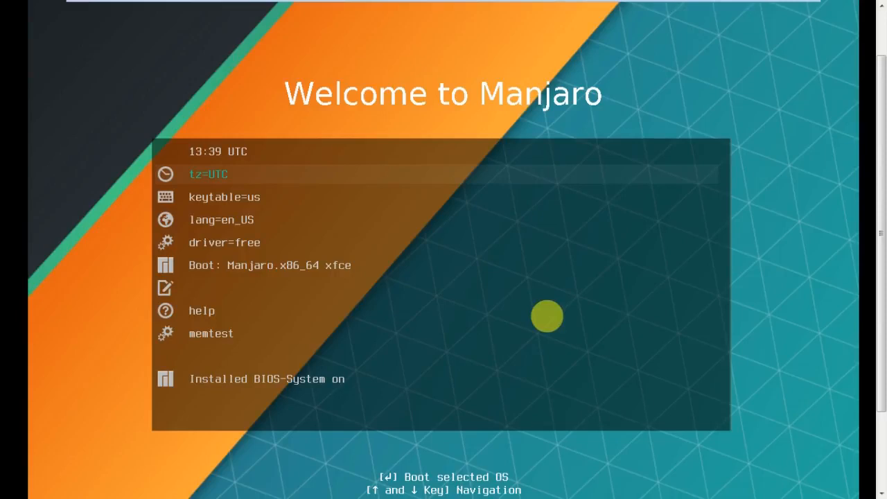
key("Down")
key("Up")
key("Return")
key("Down")
key("Down")
key("Down")
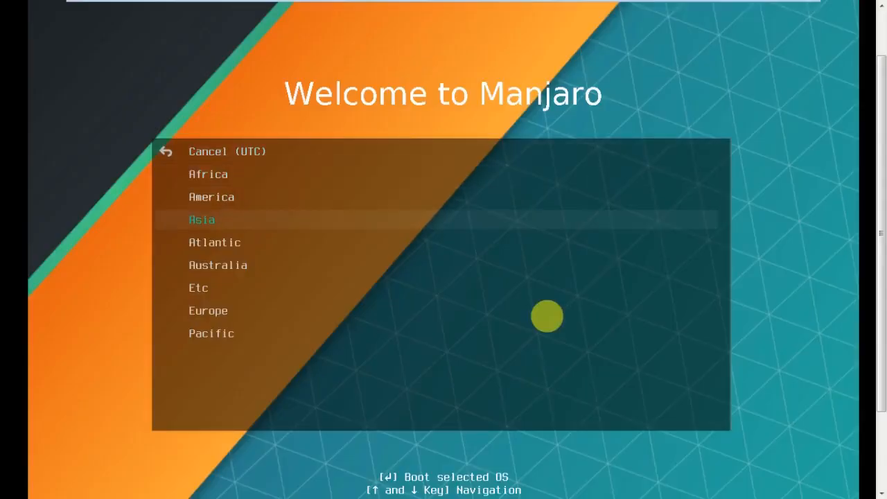
key("Return")
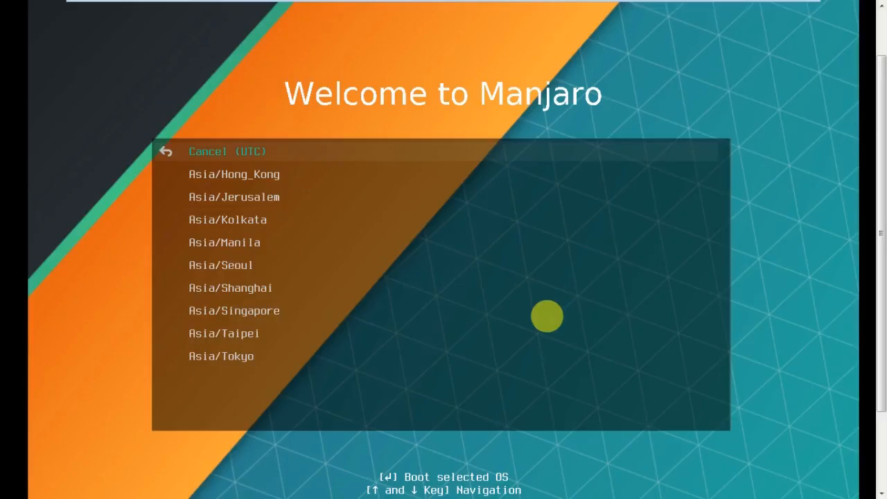
key("Down")
key("Down")
key("Down")
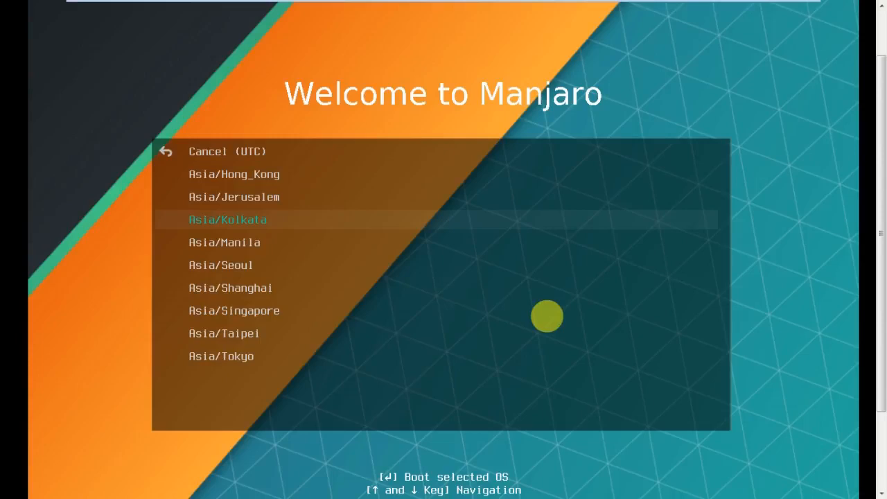
key("Return")
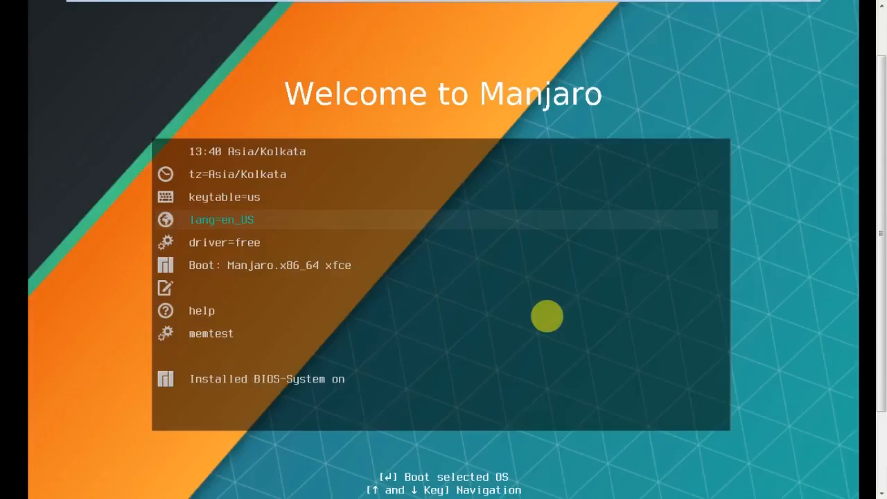
key("Up")
Choose keytable=us and boot the 'Manjaro.x86_64 xfce' live entry.
key("Return")
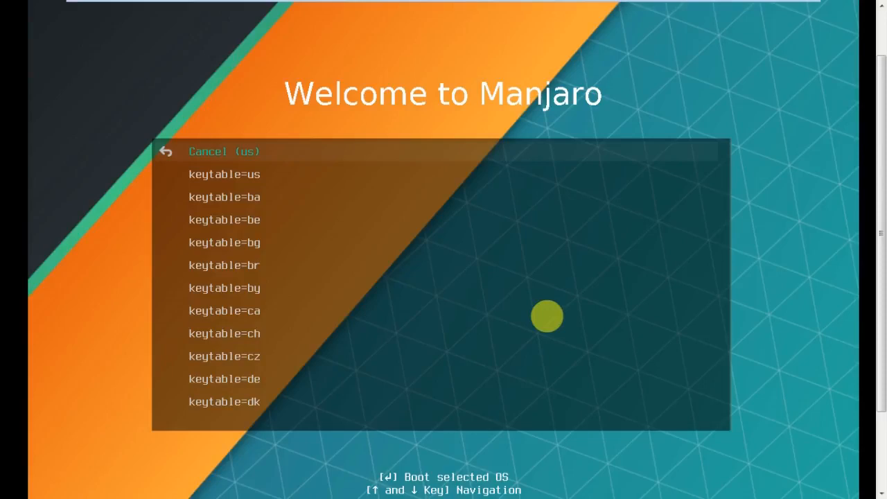
key("Down")
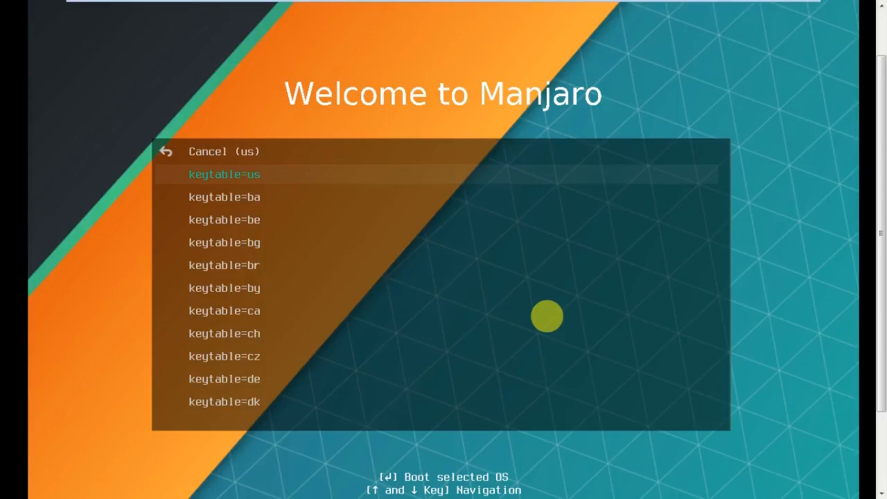
key("Return")
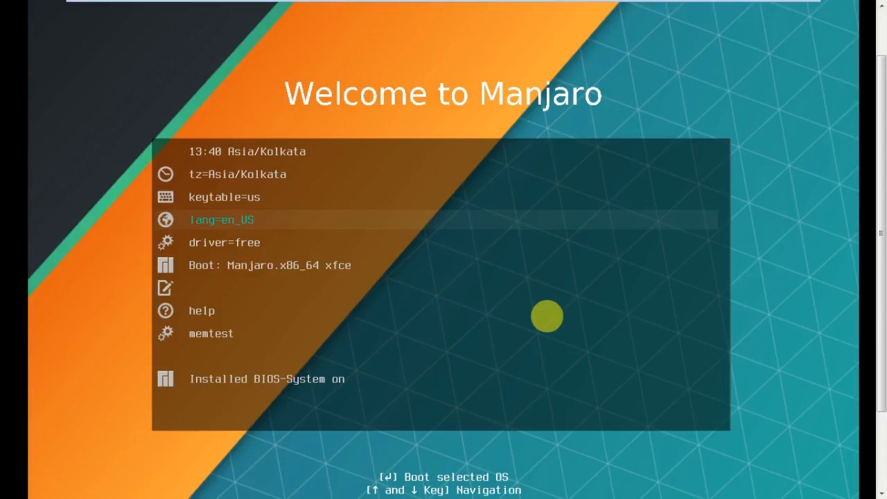
key("Down")
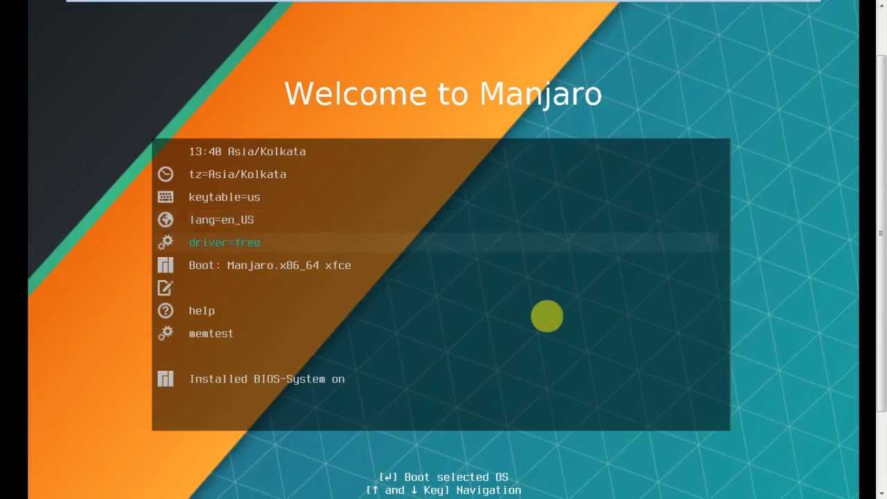
key("Down")
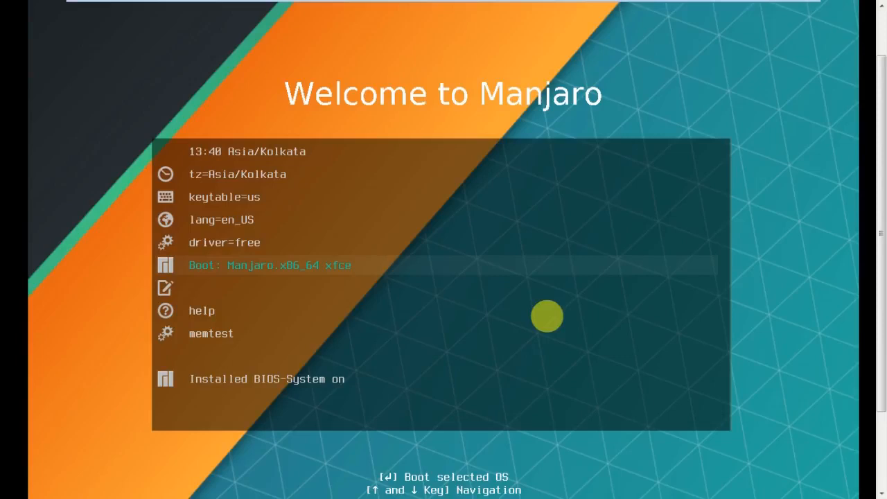
key("Return")
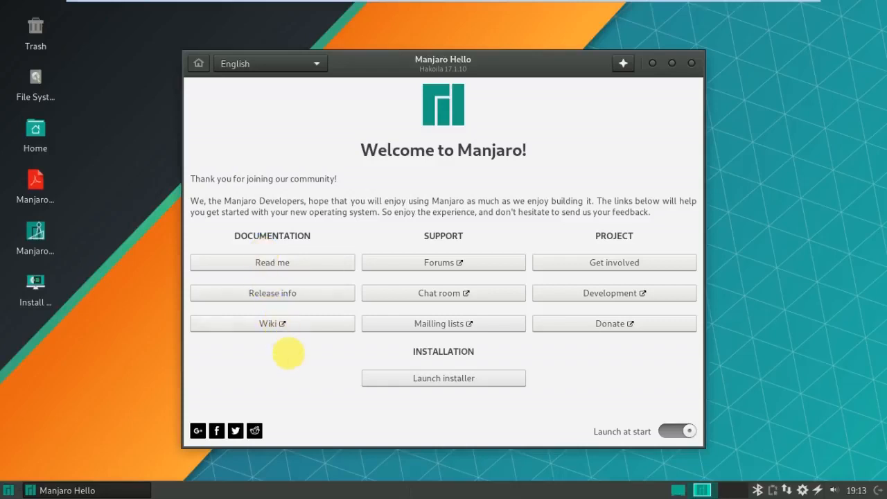
Launch the Manjaro Linux installer from the Manjaro Hello window.
left_click(469, 384)
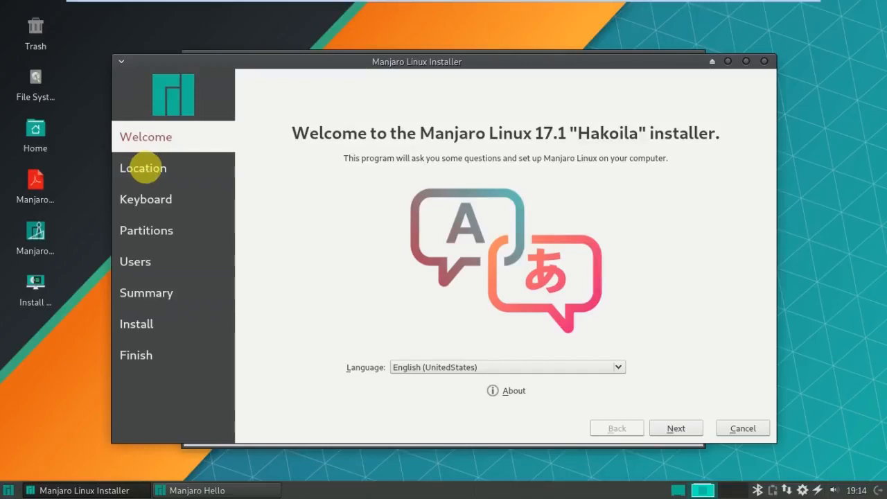
Move past the welcome and location pages and set the keyboard layout to English (US).
left_click(674, 429)
left_click(675, 429)
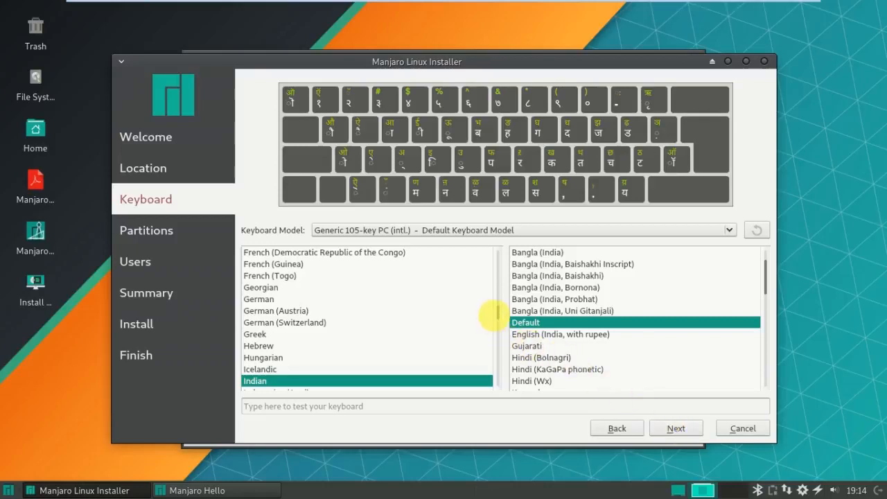
left_click_drag(500, 316, 501, 291)
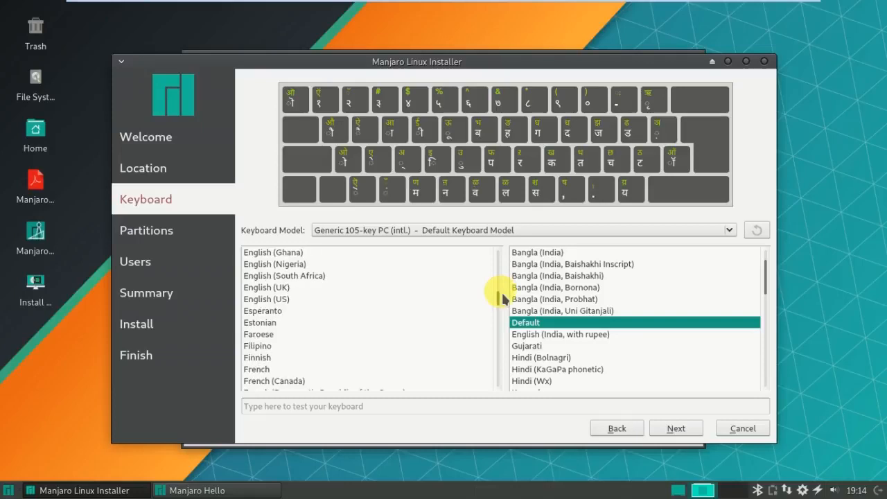
left_click(265, 298)
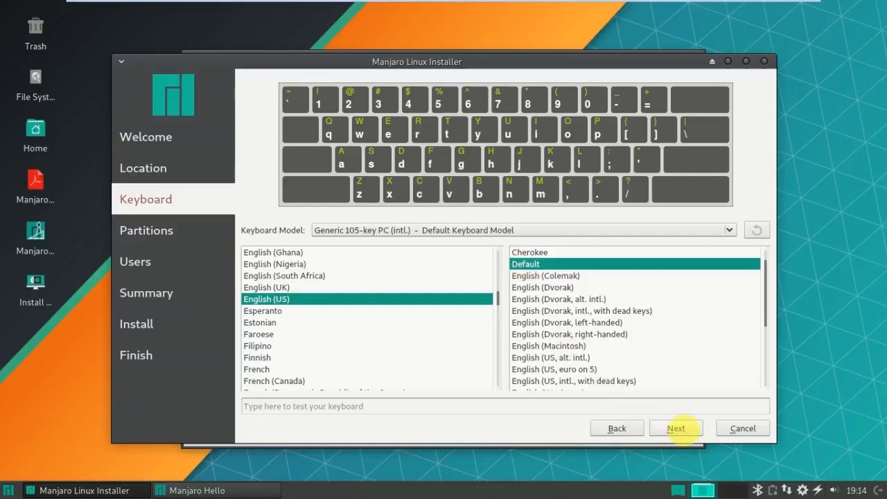
left_click(675, 428)
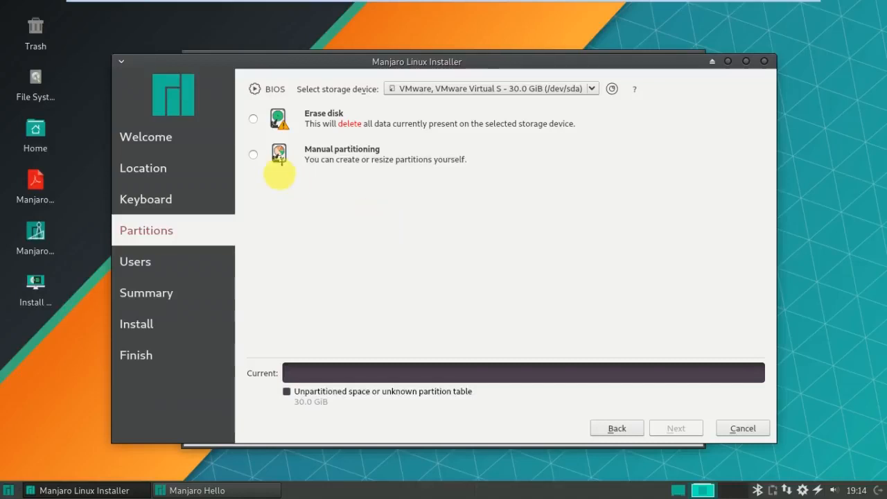
Choose manual partitioning, create an MBR partition table, and start a partition in the 30 GiB free space.
left_click(253, 154)
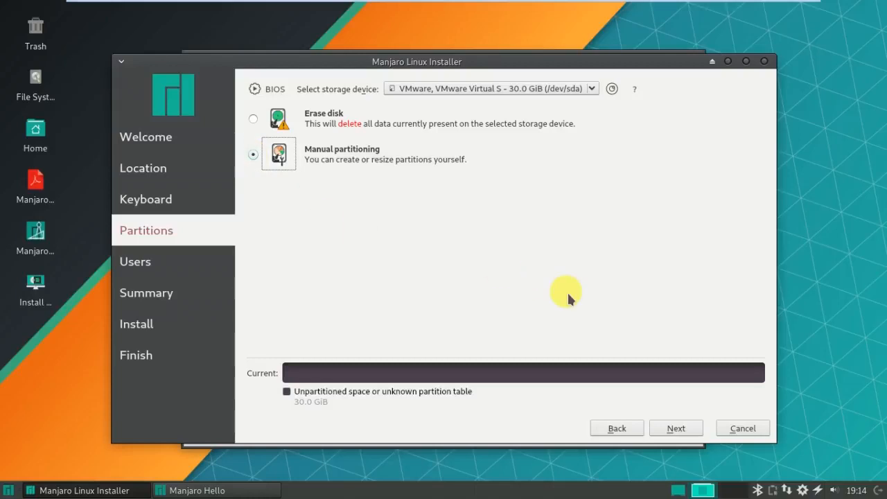
left_click(676, 428)
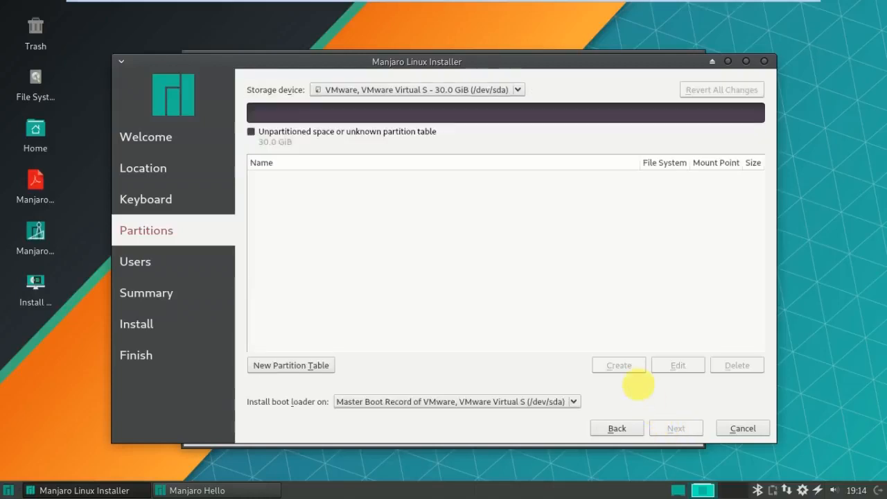
left_click(303, 367)
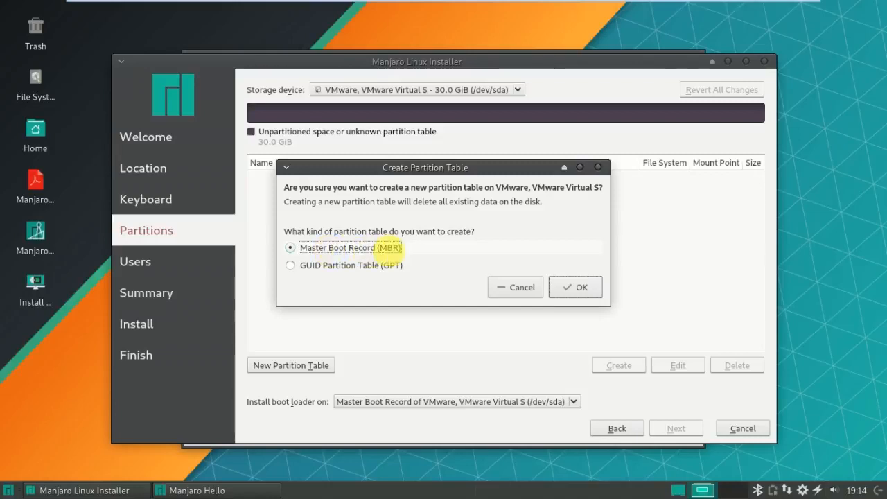
left_click(579, 291)
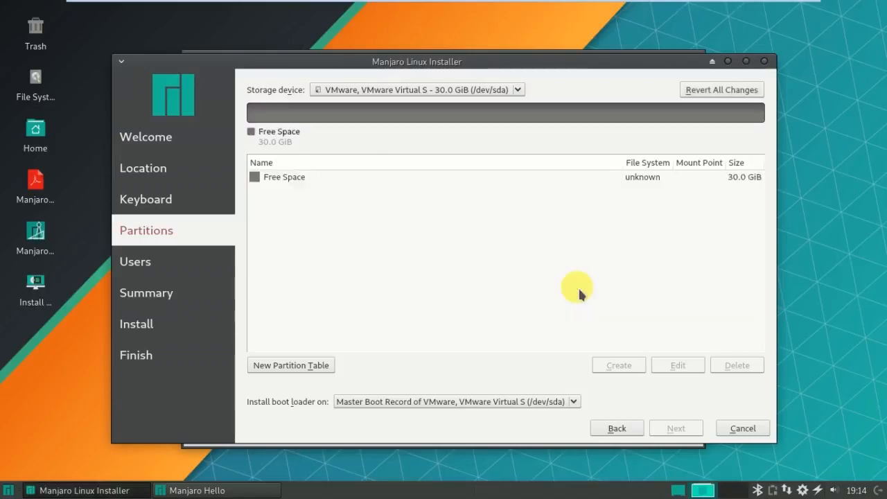
left_click(295, 179)
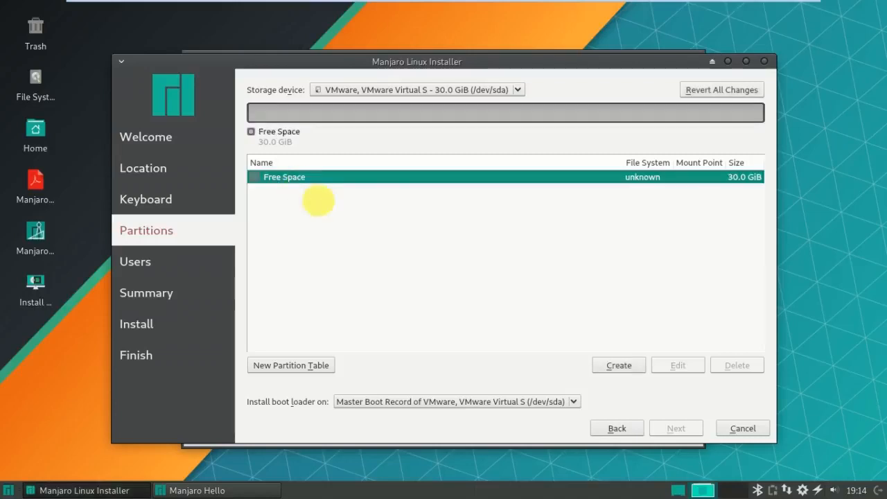
left_click(627, 367)
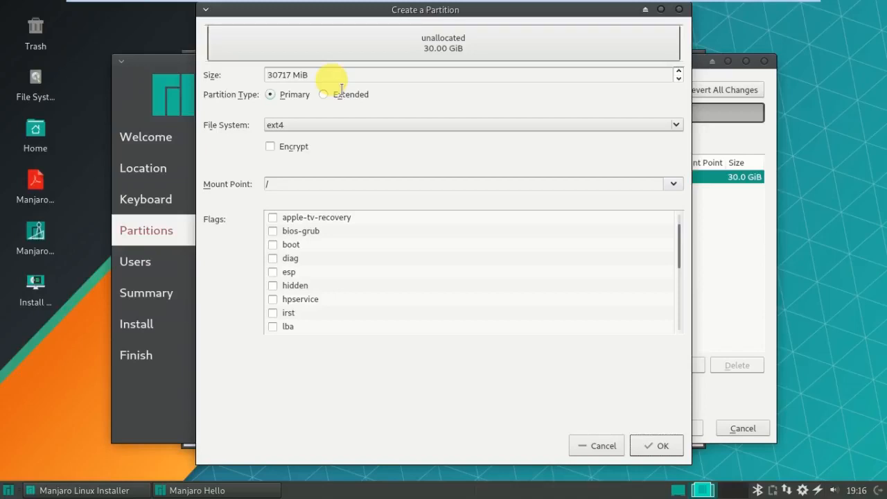
Change the partition size from 30717 to 28669 MiB, keep ext4 mounted at /, and confirm.
left_click(344, 77)
key("Left")
key("Left")
key("Left")
key("Left")
key("Left")
key("Right")
key("BackSpace")
key("BackSpace")
key("BackSpace")
key("BackSpace")
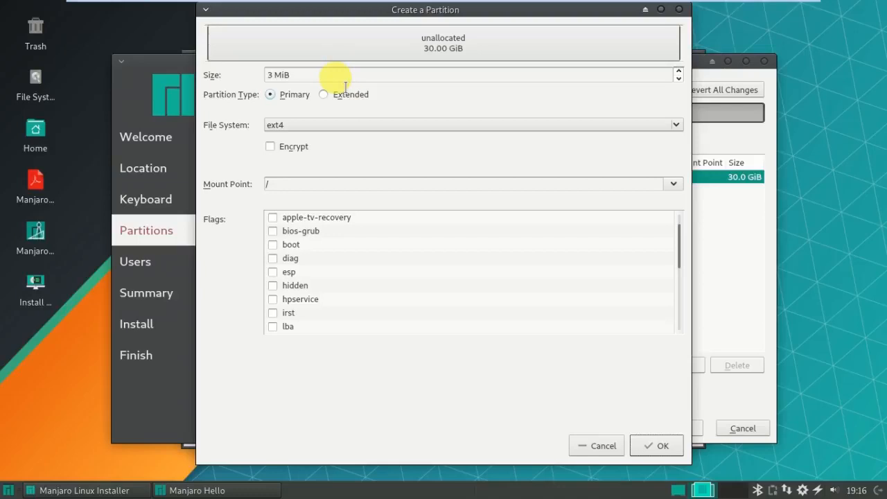
key("BackSpace")
type("28669")
left_click(354, 123)
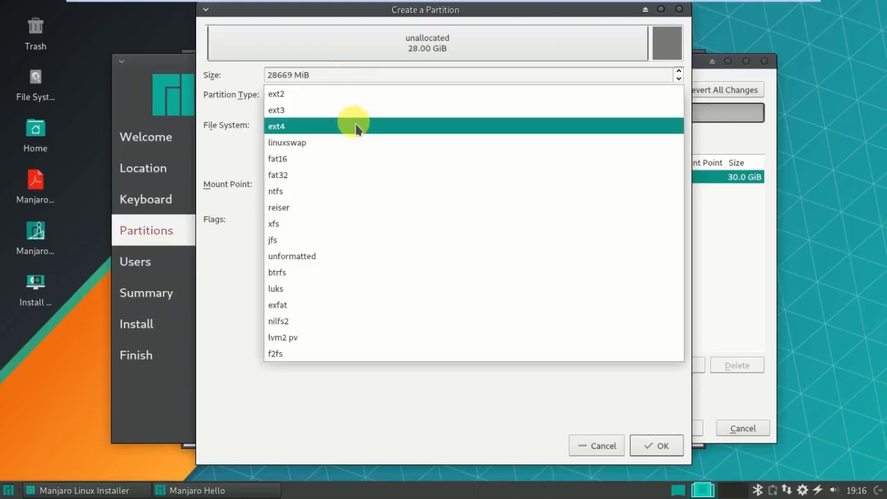
left_click(355, 126)
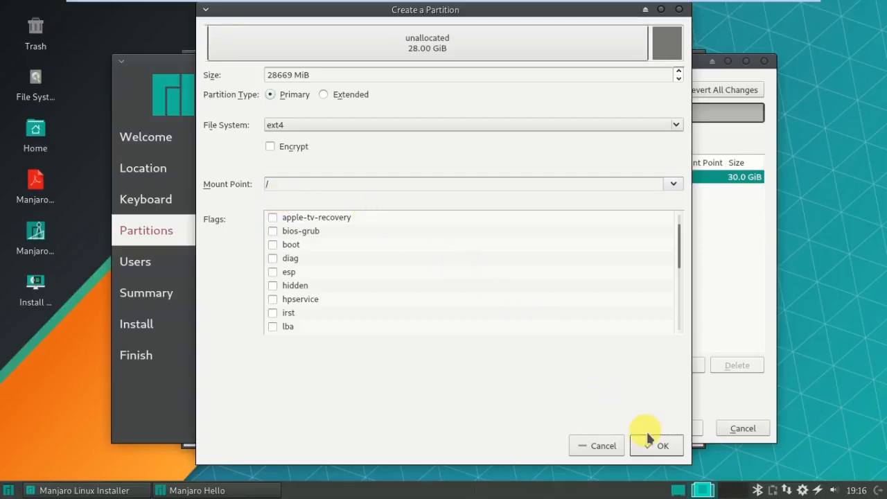
left_click(657, 446)
left_click(659, 447)
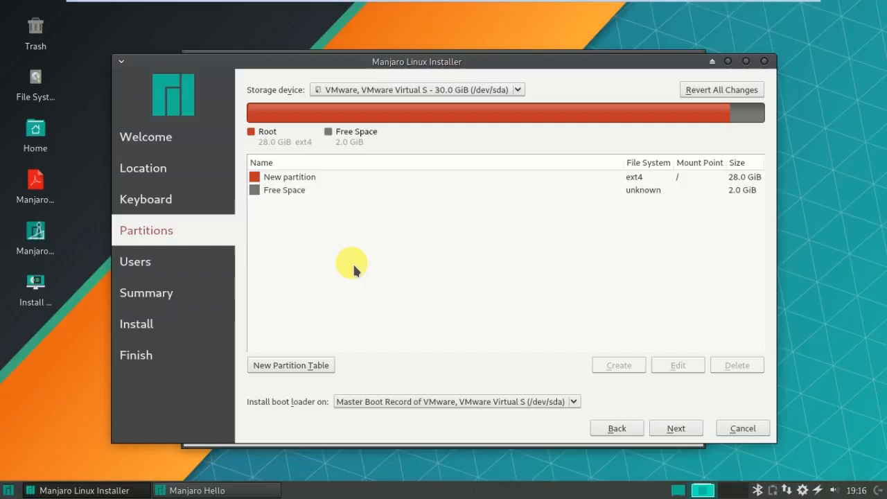
Create a linuxswap partition in the remaining 2 GiB of free space.
left_click(293, 191)
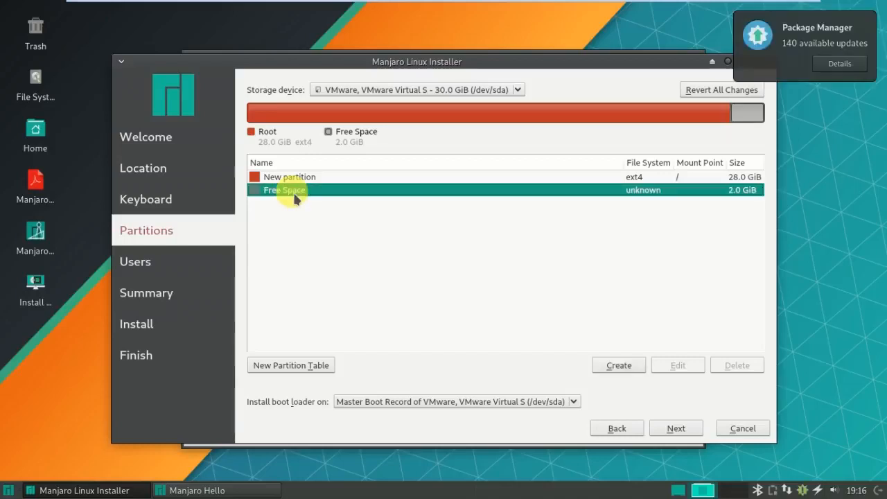
left_click(610, 366)
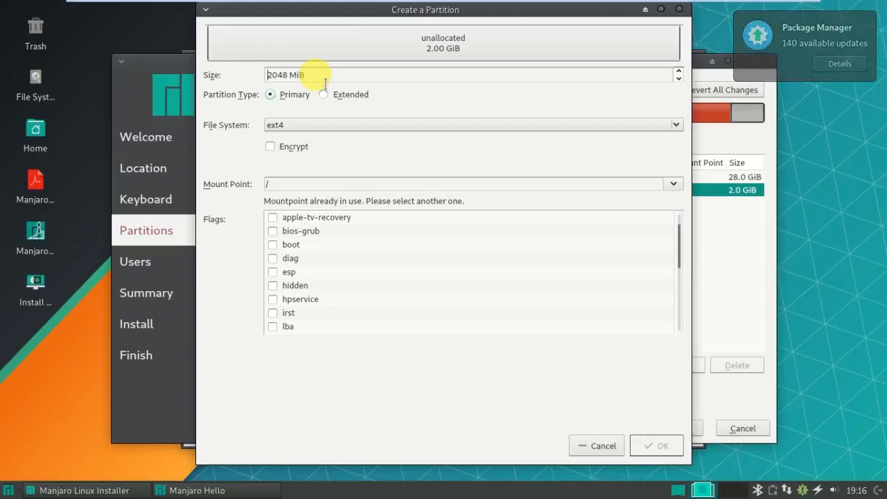
left_click(321, 124)
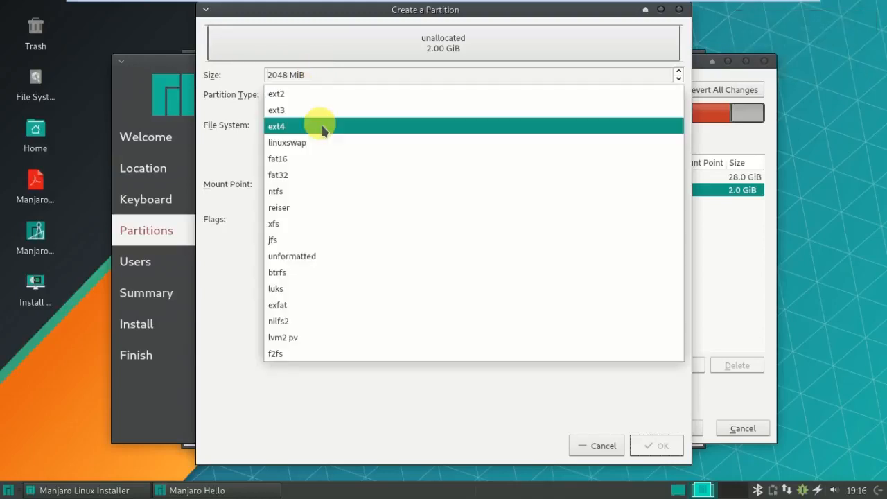
left_click(313, 143)
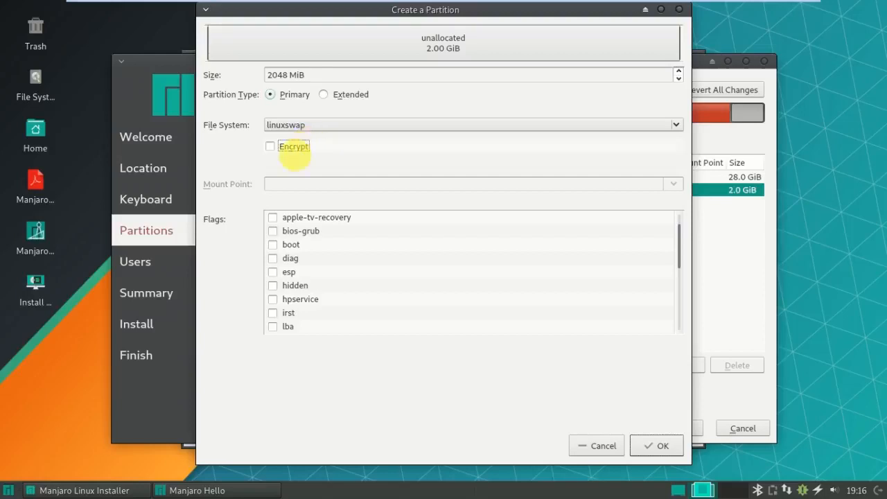
left_click(659, 445)
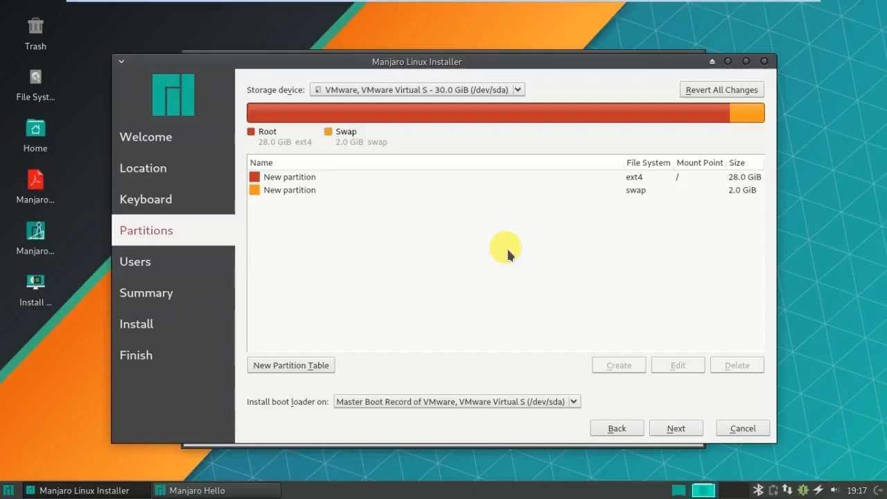
Enter the user's full name and correct the auto-filled login name.
left_click(684, 433)
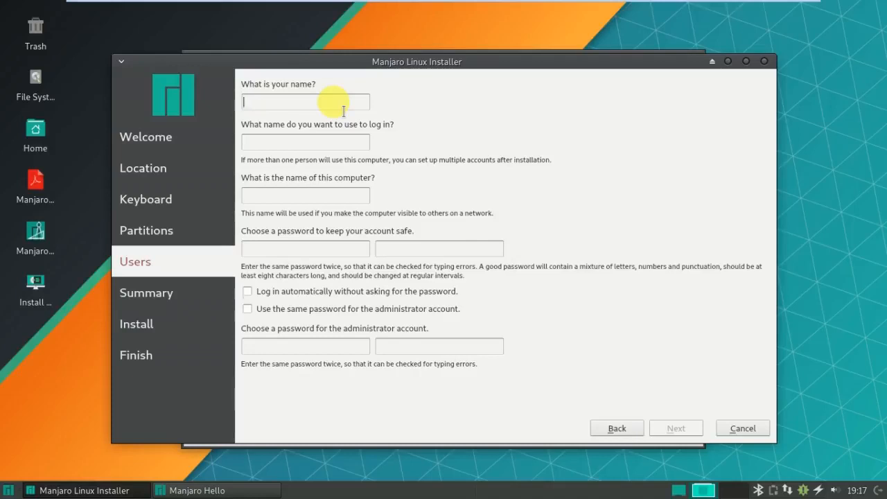
type("karna-manja")
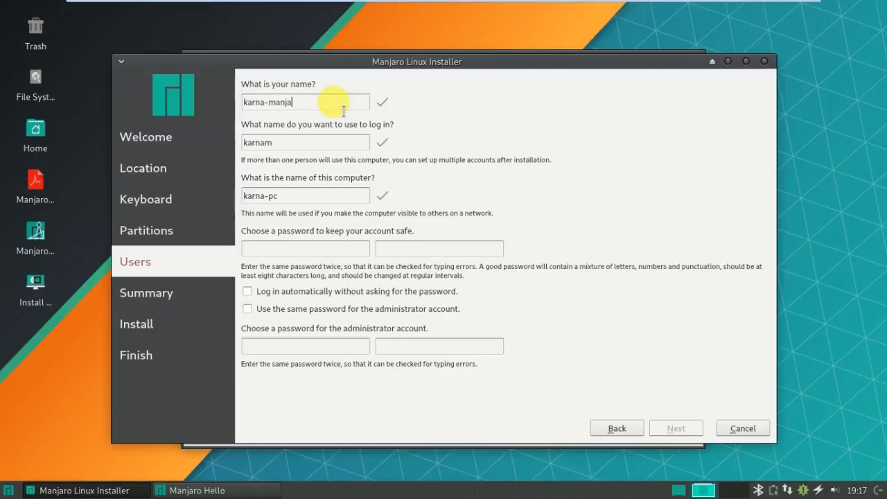
type("ro")
double_click(337, 148)
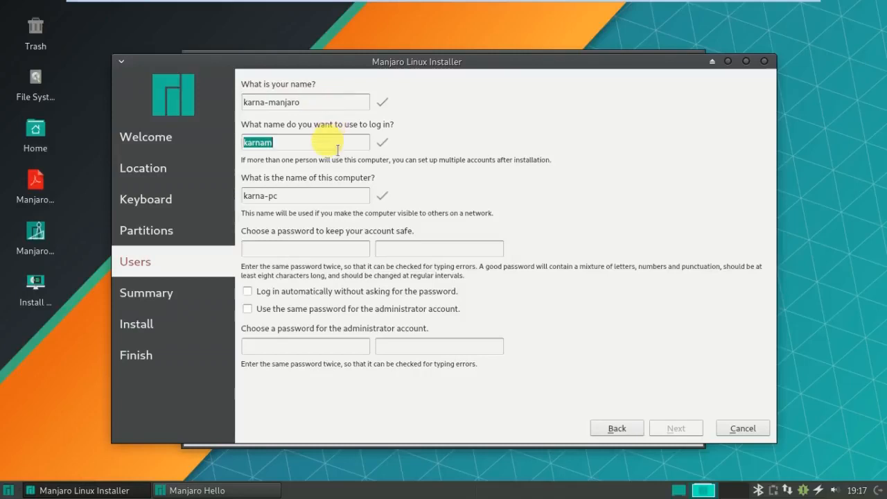
left_click(338, 150)
key("BackSpace")
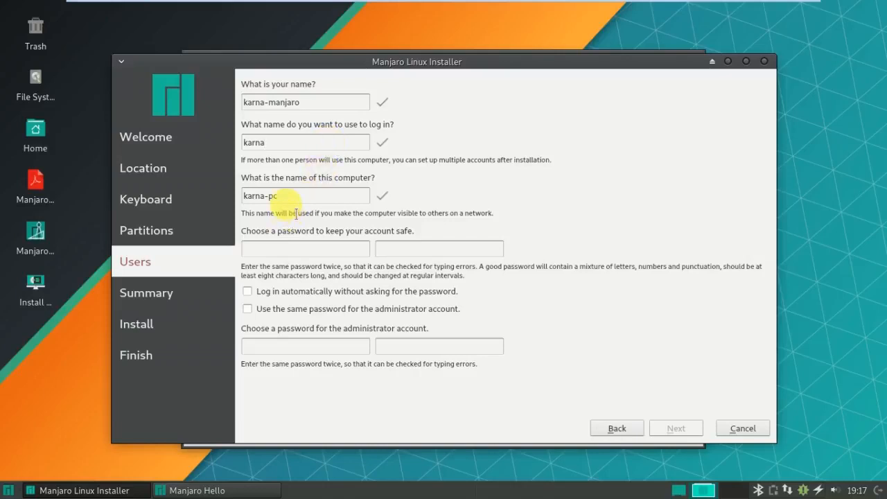
Type the user password, reuse it for the administrator account, and continue to Summary.
left_click(315, 254)
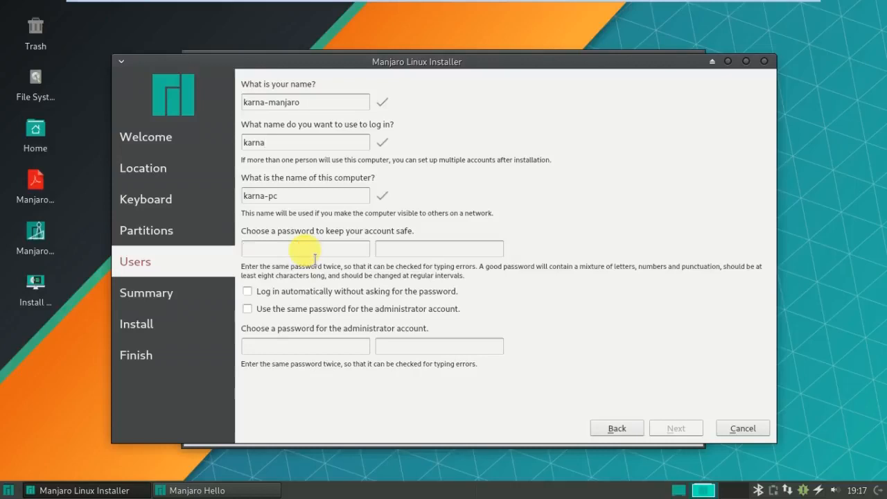
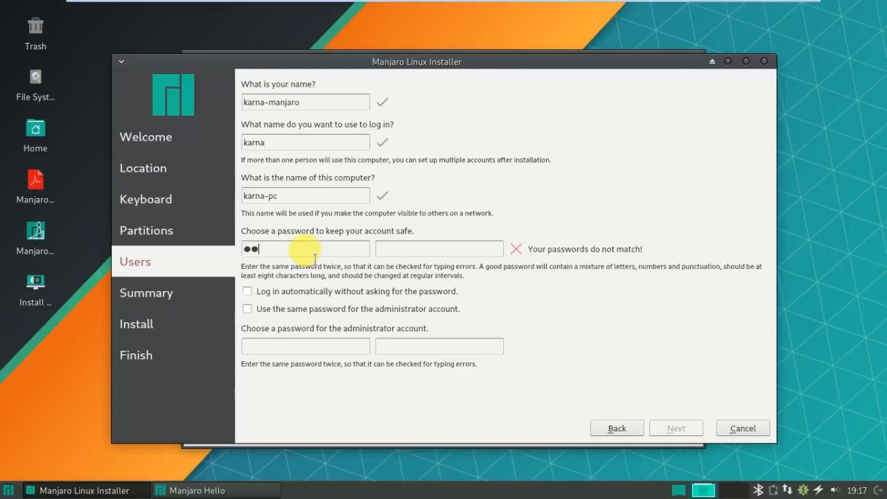
key("BackSpace")
key("BackSpace")
key("BackSpace")
key("BackSpace")
key("BackSpace")
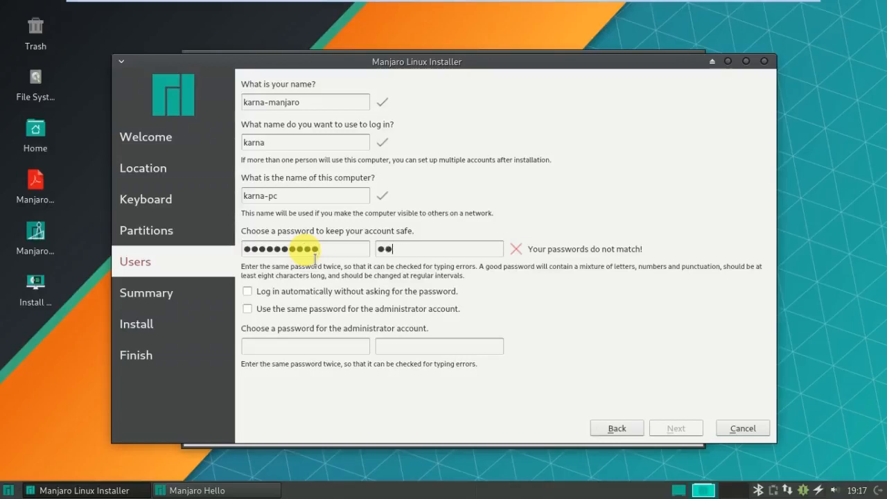
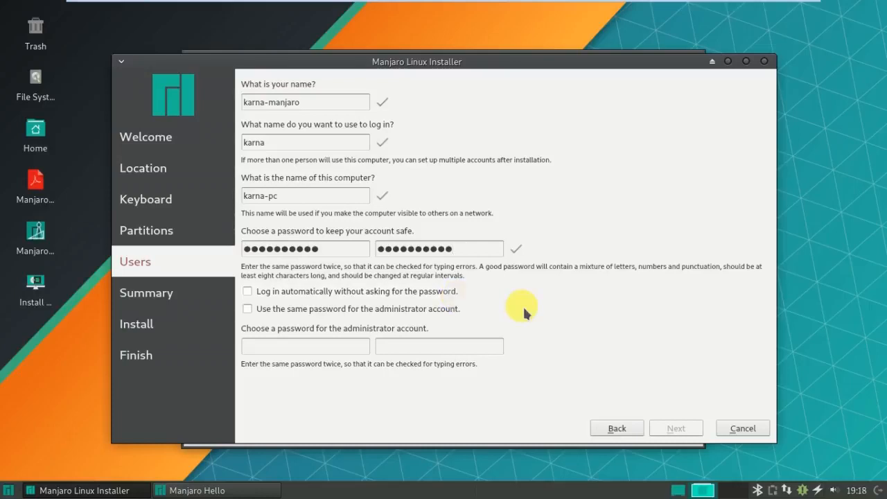
left_click(246, 308)
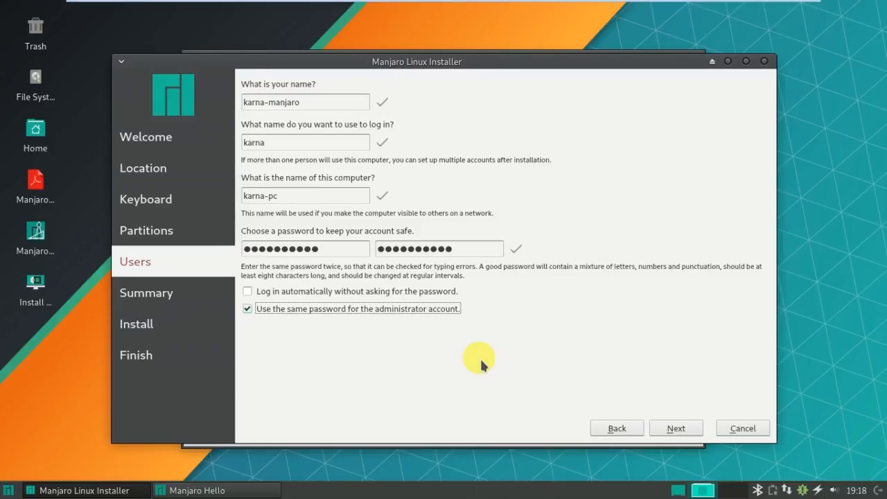
left_click(246, 308)
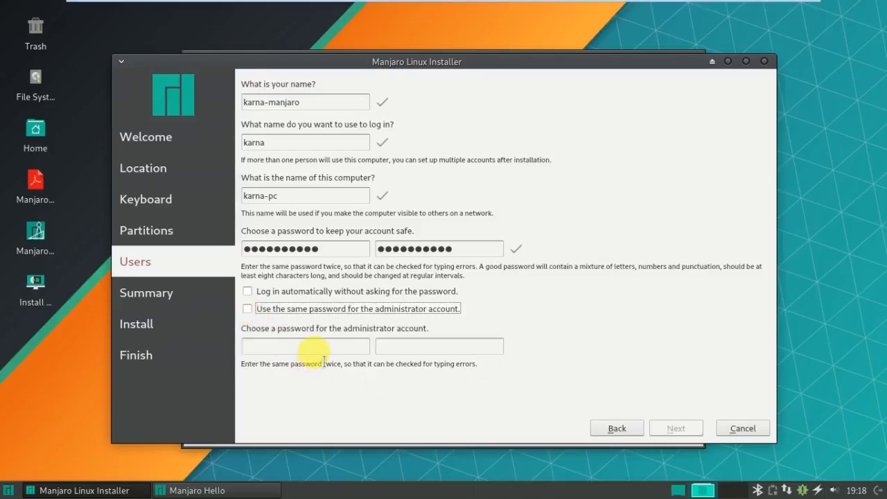
left_click(248, 309)
left_click(676, 430)
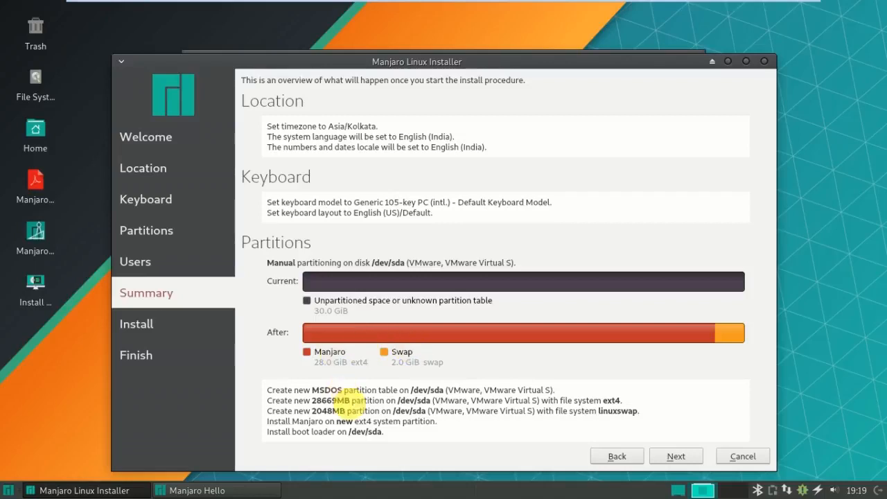
Proceed from the Summary and confirm Install now to write the disk changes.
left_click(670, 460)
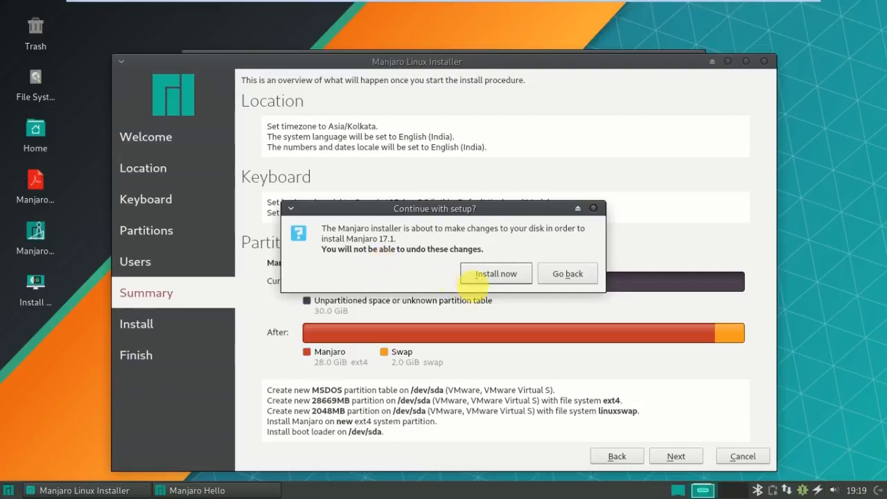
left_click(495, 281)
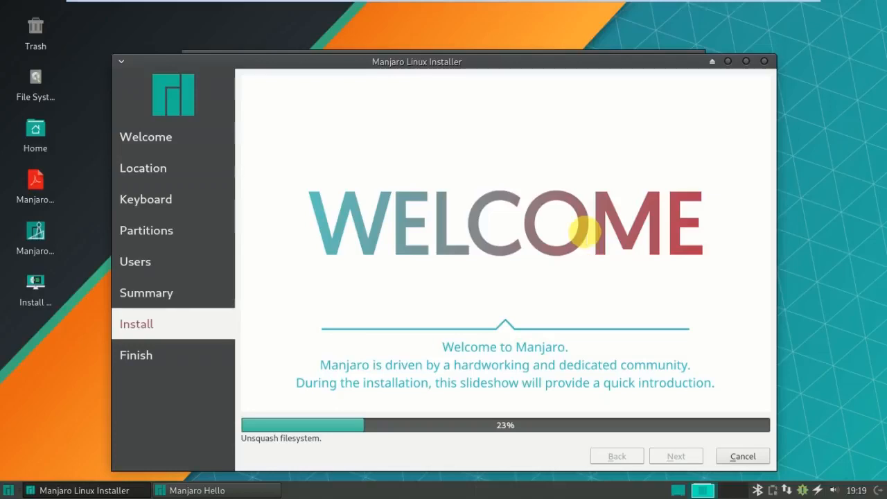
Minimize VMware Workstation during installation, then restore the manjaro VM from the taskbar.
mouse_move(510, 6)
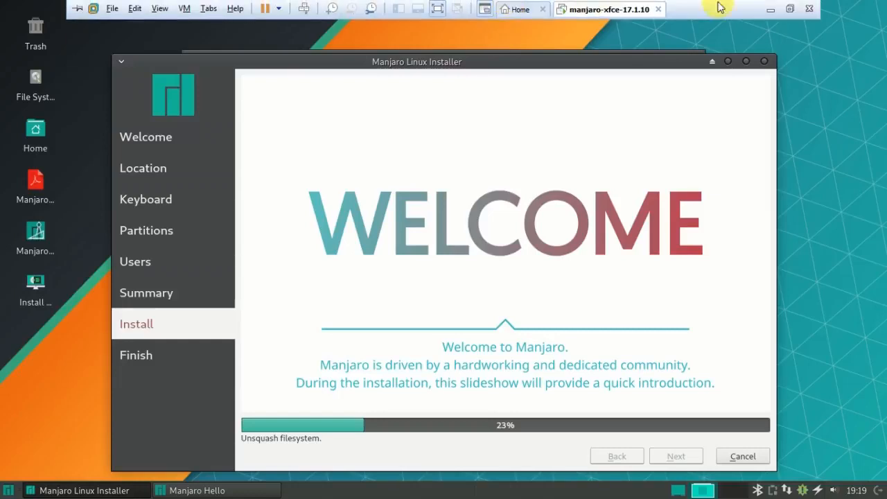
left_click(770, 10)
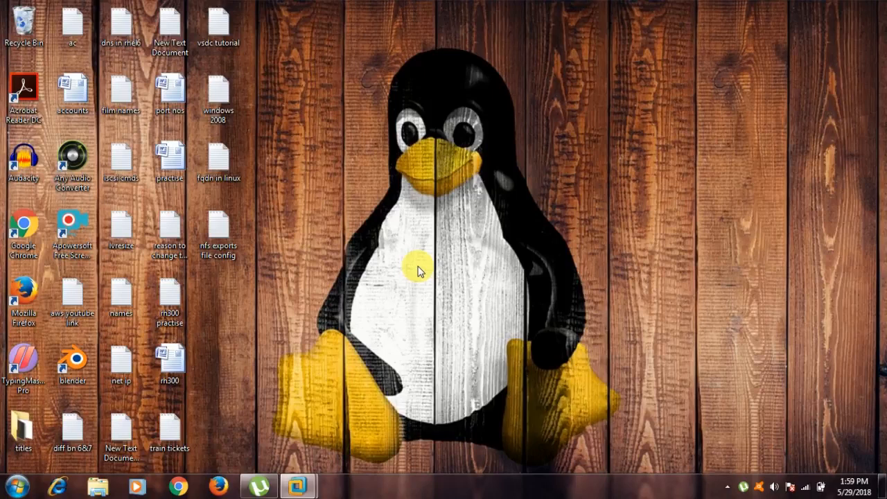
mouse_move(298, 485)
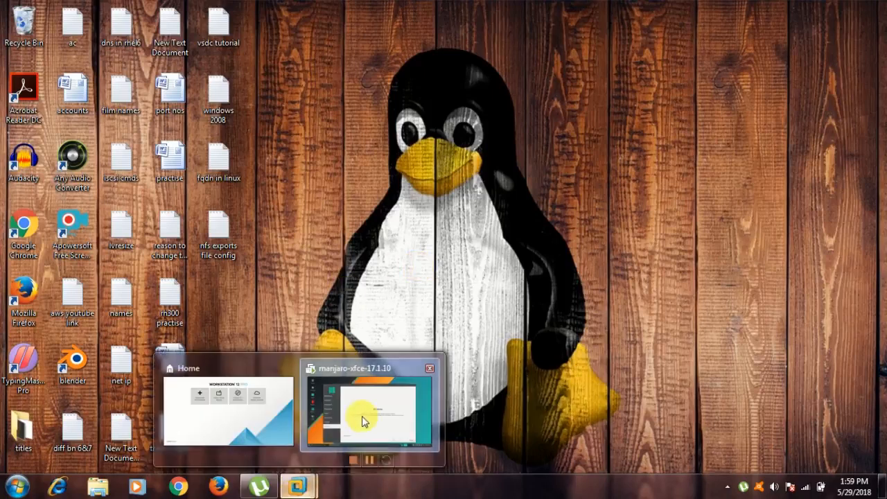
left_click(361, 419)
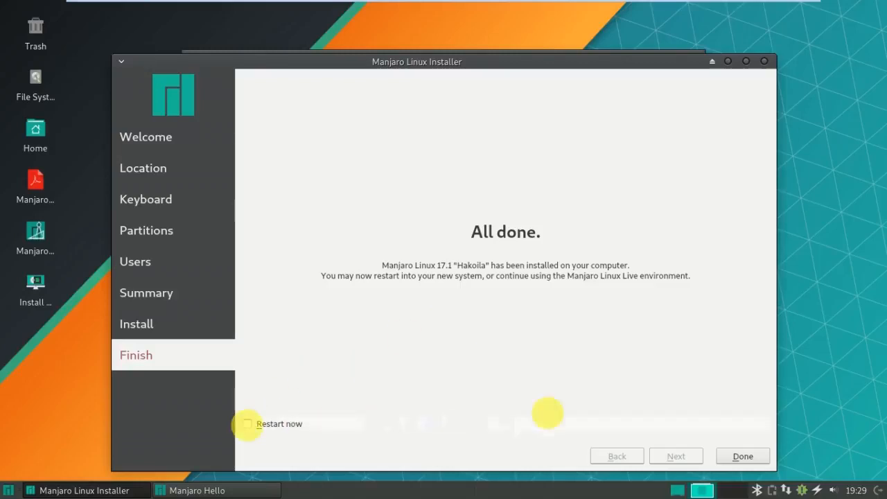
Close the installer with Done, view the Home tab, then reopen manjaro-xfce-17.1.10 from the Library.
left_click(743, 456)
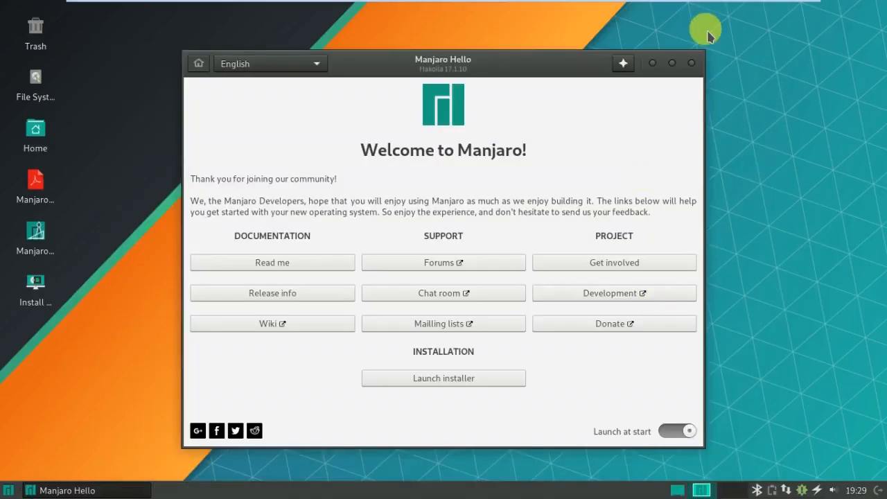
mouse_move(485, 4)
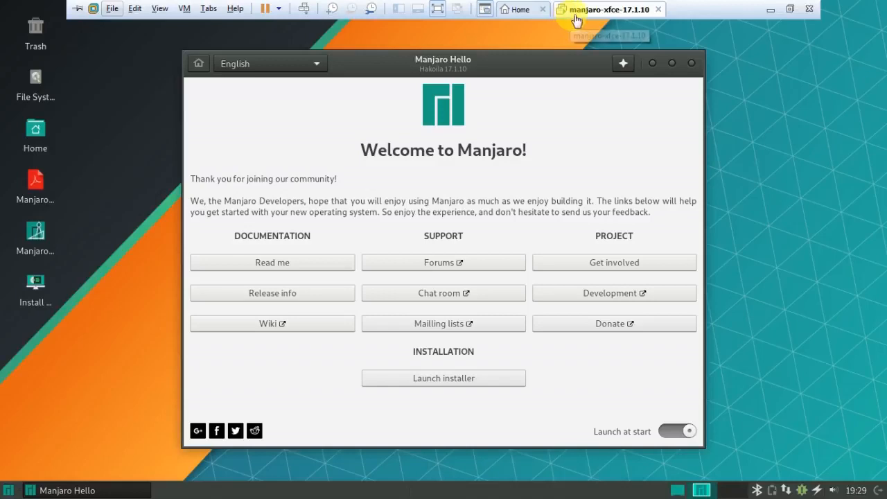
left_click(528, 12)
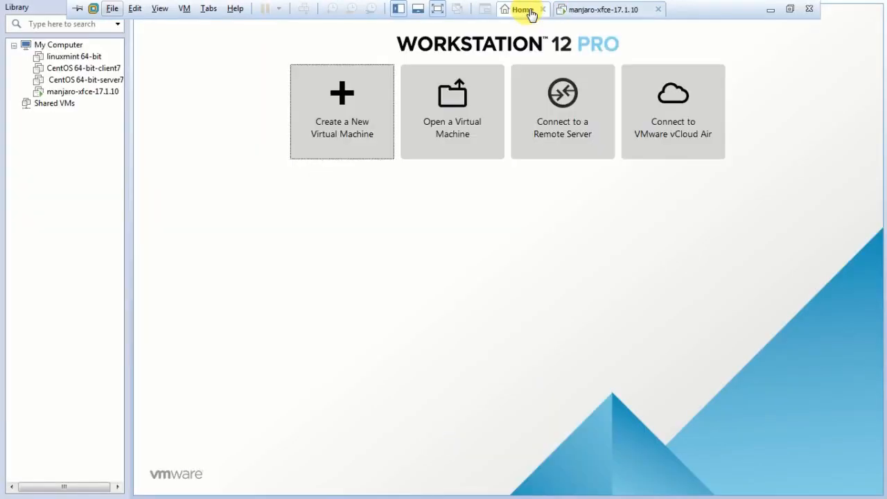
double_click(73, 91)
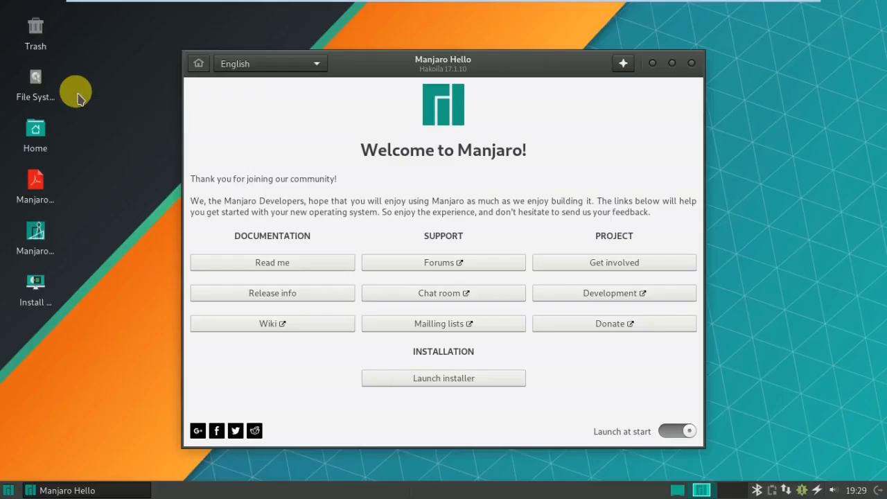
mouse_move(386, 5)
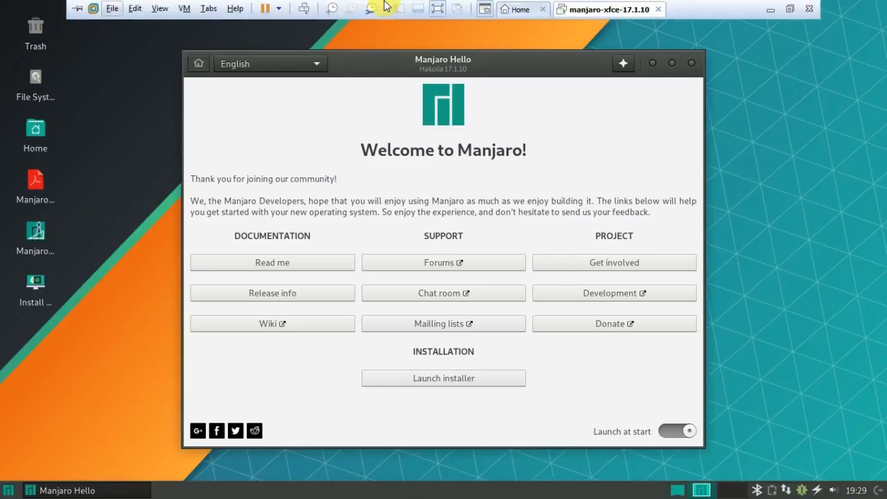
Close Manjaro Hello and switch the VM's CD/DVD (IDE) to Use physical drive in Settings.
left_click(692, 63)
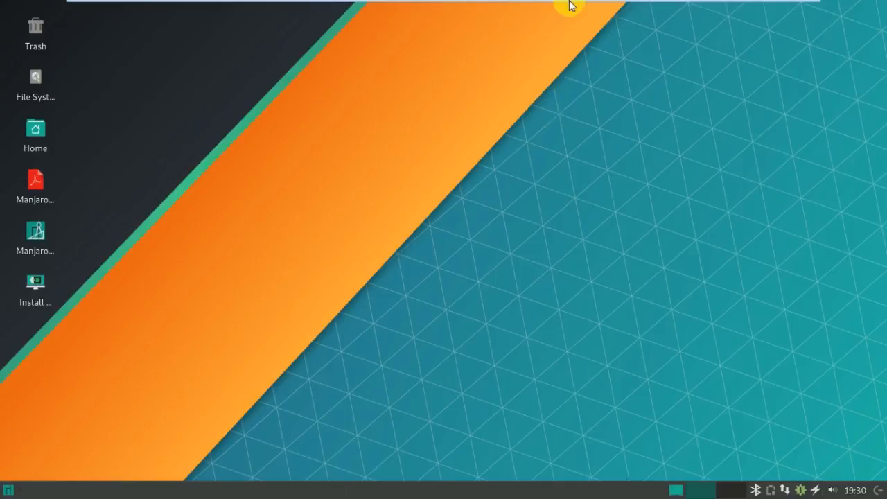
mouse_move(572, 4)
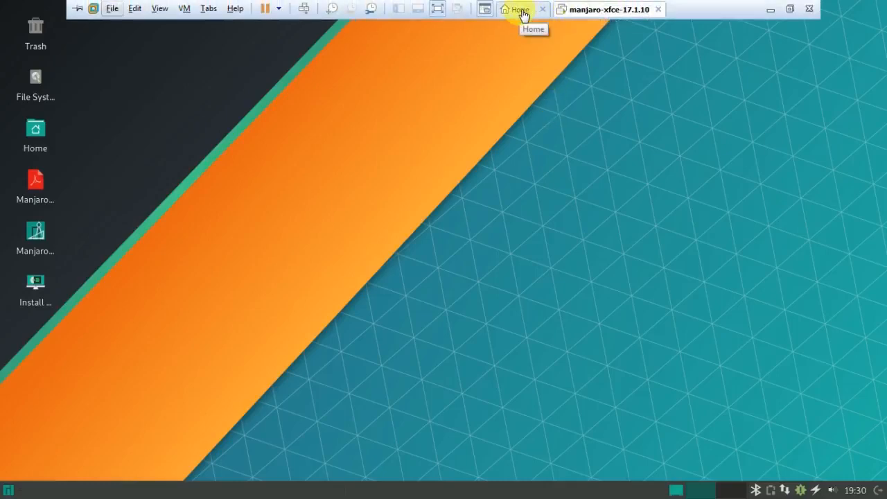
right_click(573, 15)
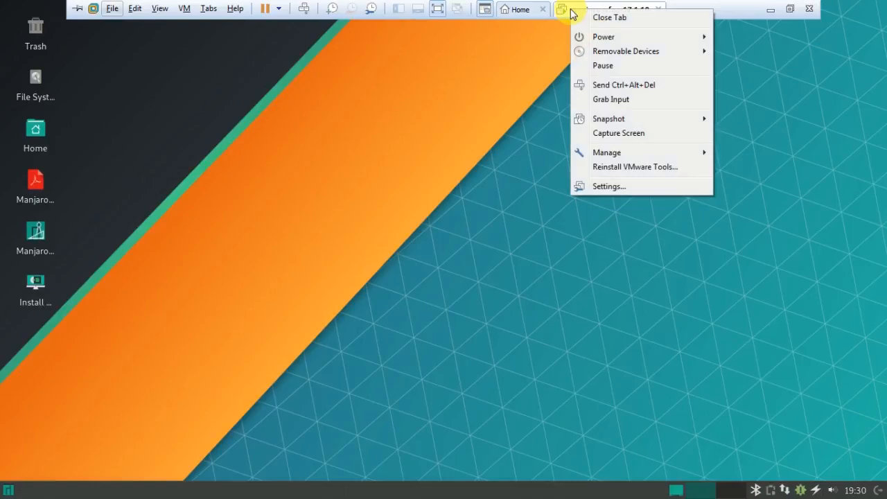
left_click(608, 186)
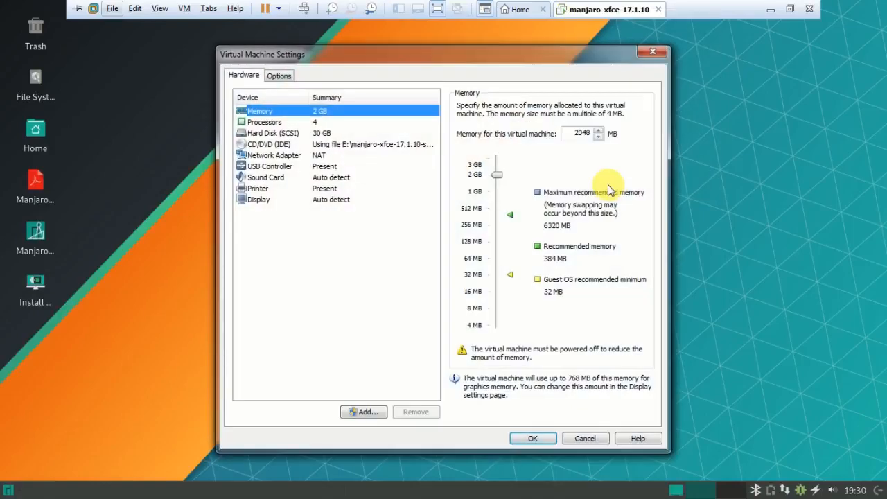
left_click(264, 144)
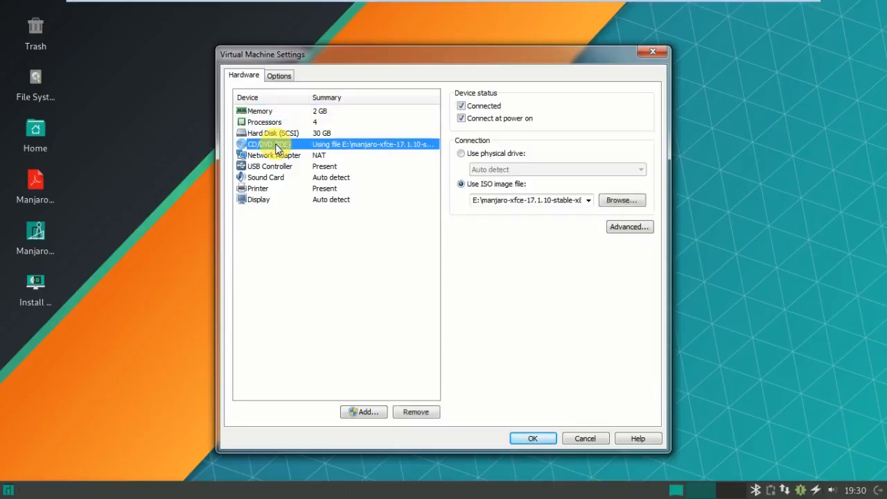
left_click(461, 154)
left_click(524, 436)
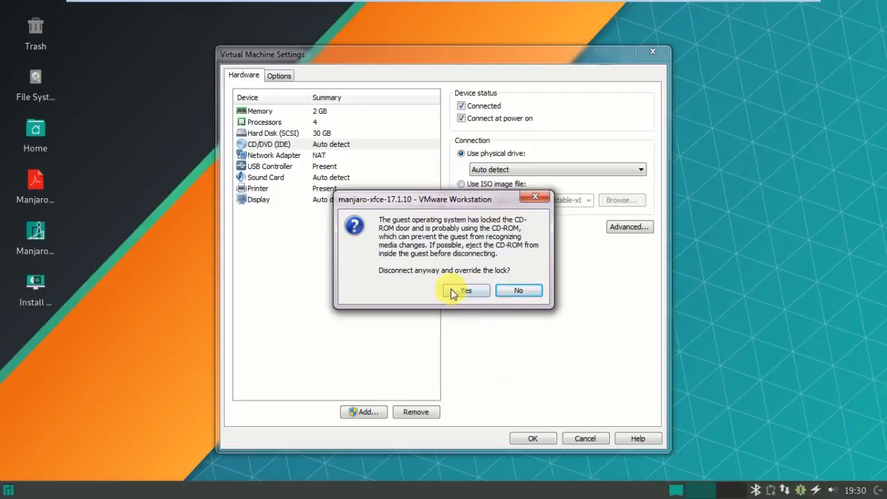
Decline overriding the guest's CD-ROM lock, dismiss the canceled message, and close Settings.
left_click(516, 291)
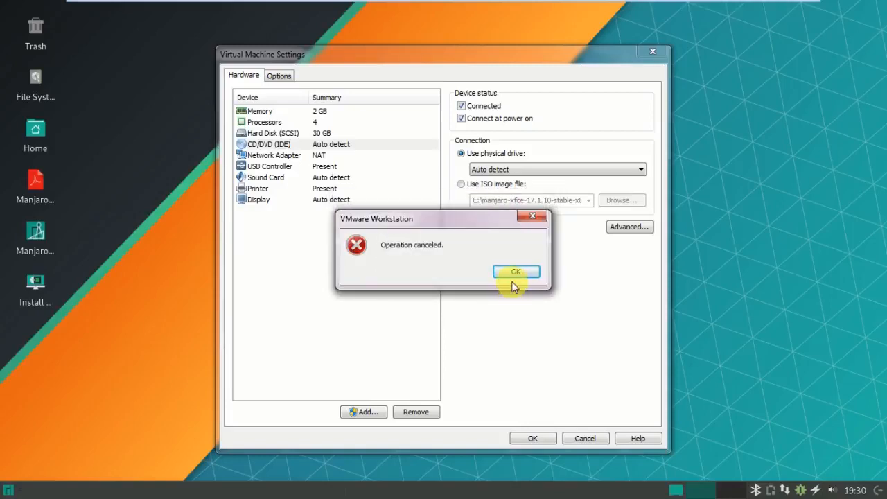
left_click(513, 272)
left_click(659, 54)
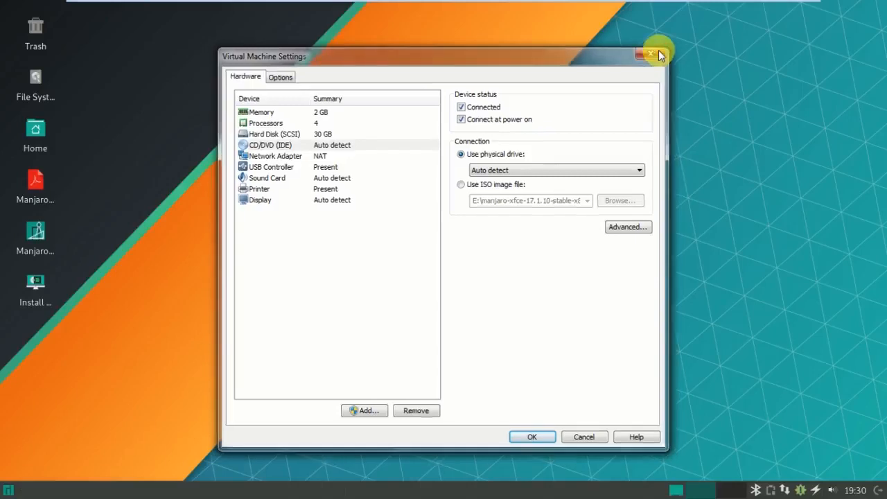
mouse_move(614, 3)
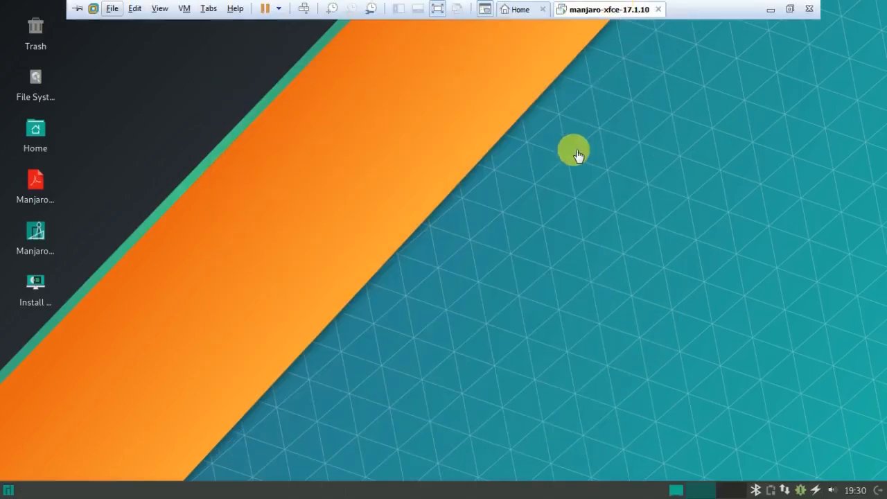
Lock the Manjaro session from the application menu and choose to log in as another user.
left_click(9, 490)
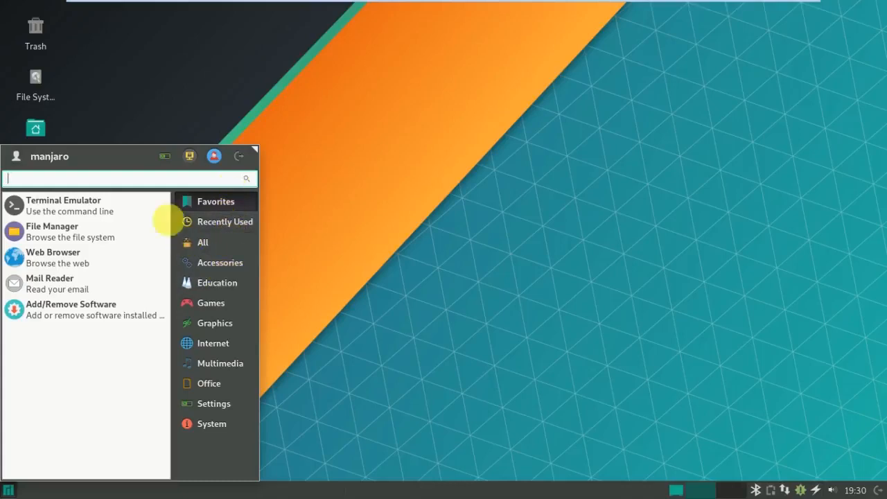
left_click(190, 157)
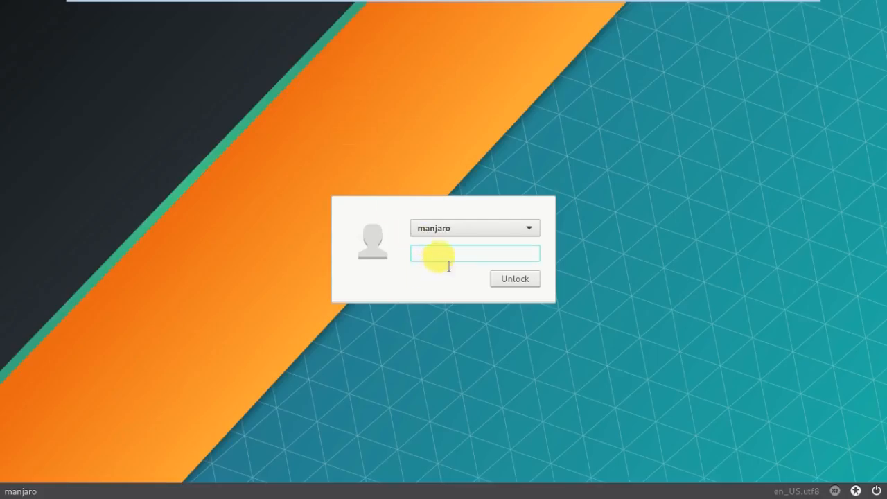
left_click(511, 230)
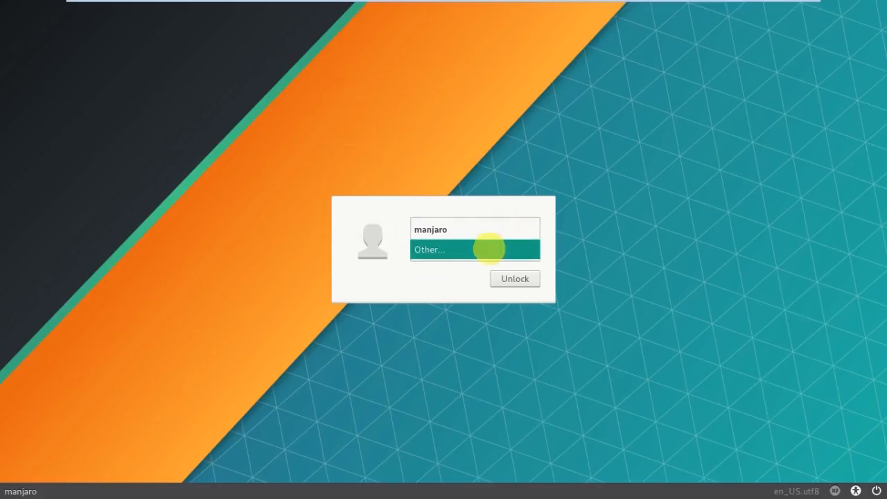
left_click(499, 251)
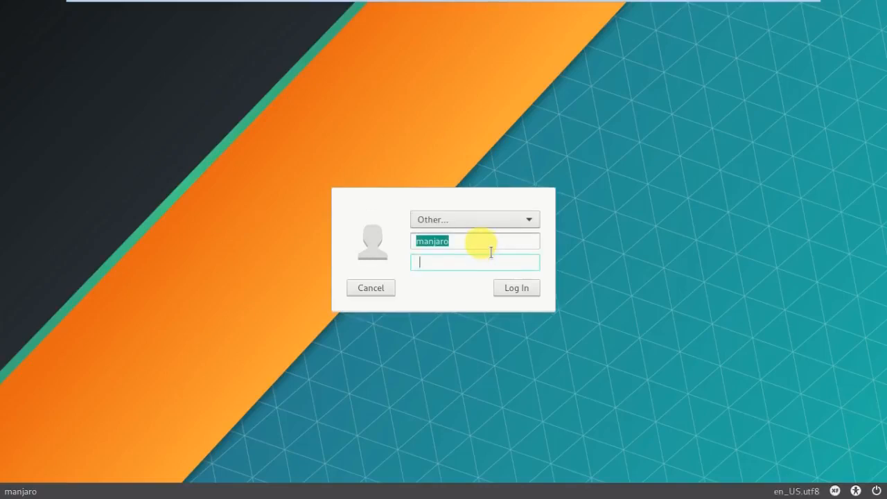
Enter a username and password, log in, and retry after the password is rejected.
left_click(491, 249)
key("BackSpace")
key("BackSpace")
key("BackSpace")
key("BackSpace")
key("BackSpace")
key("BackSpace")
key("BackSpace")
type("karna")
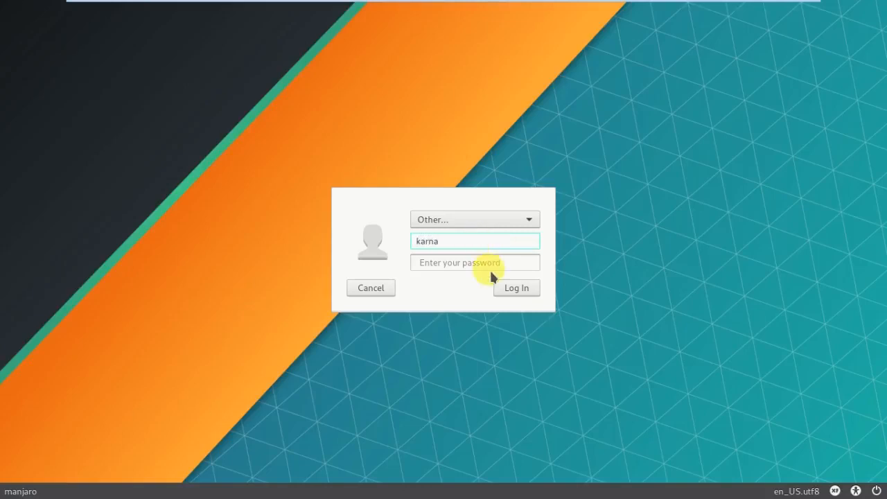
left_click(490, 264)
type("•••••••••")
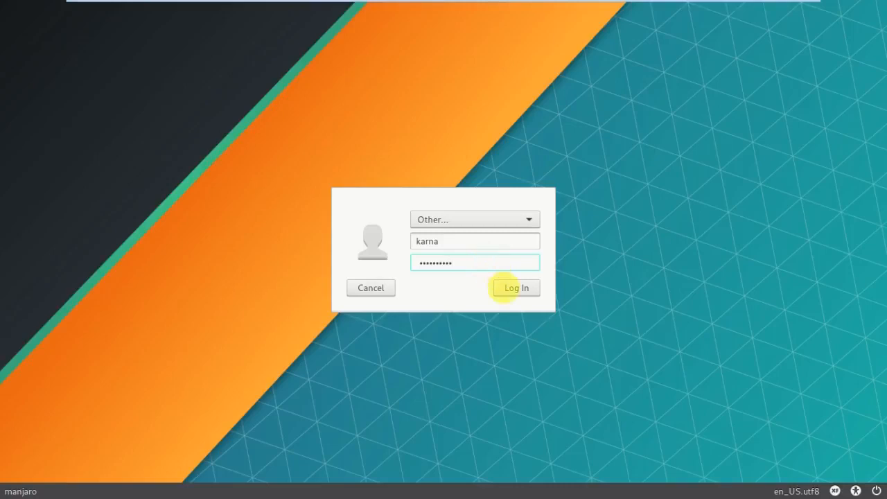
left_click(507, 291)
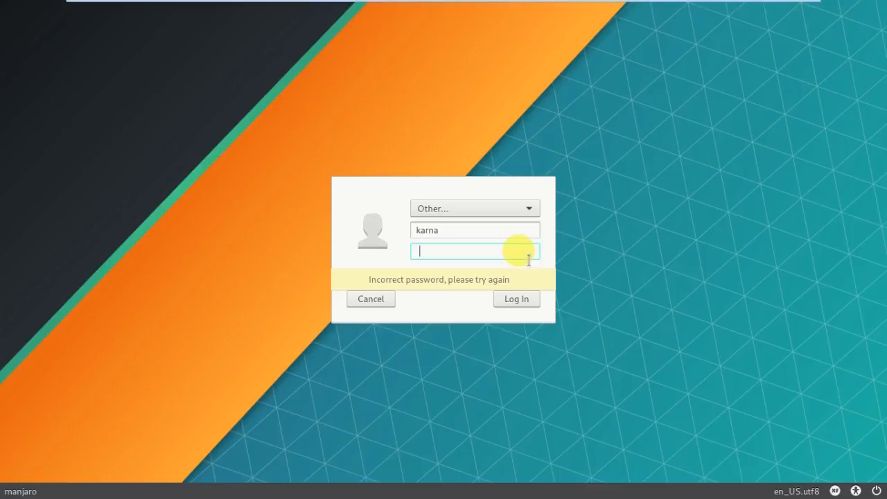
type("******")
left_click(524, 298)
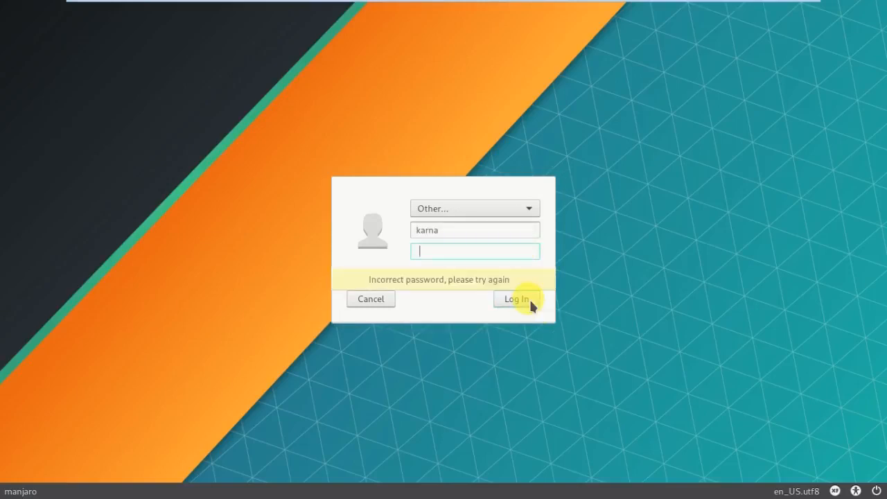
Reset the form, submit the default account's password, then show the shutdown options.
left_click(361, 300)
left_click(460, 261)
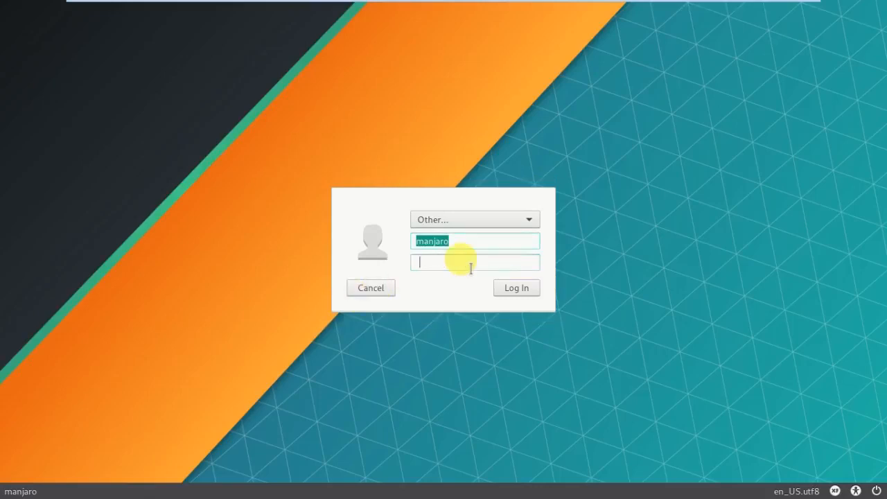
type("m••••••••")
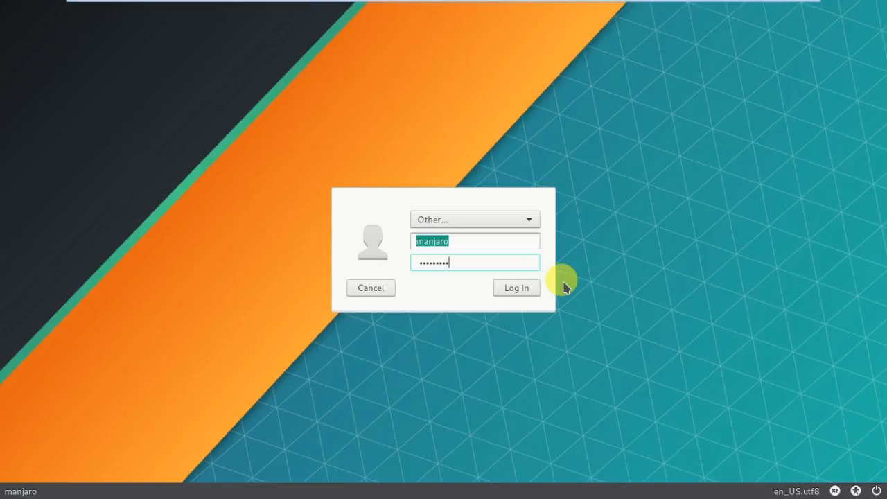
type("•")
key("Return")
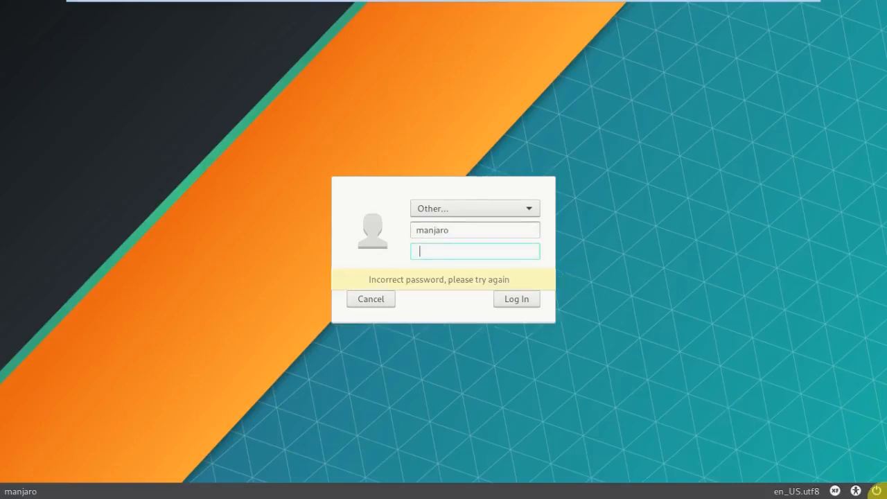
left_click(877, 490)
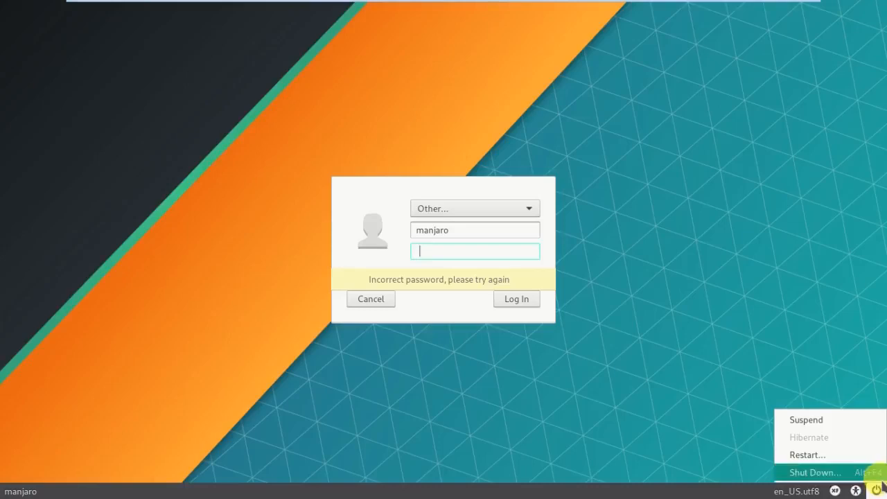
Shut down the guest, set CD/DVD (IDE) to Use physical drive, and power the VM on.
left_click(867, 472)
left_click(557, 285)
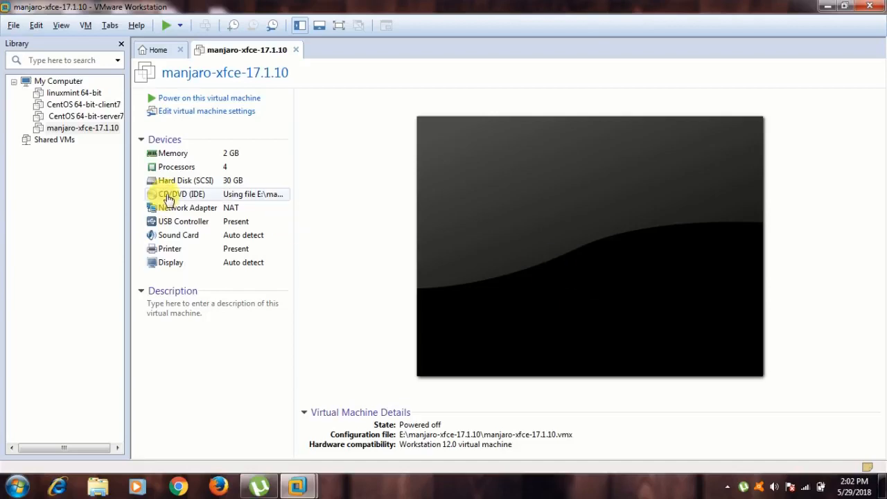
left_click(166, 197)
double_click(166, 197)
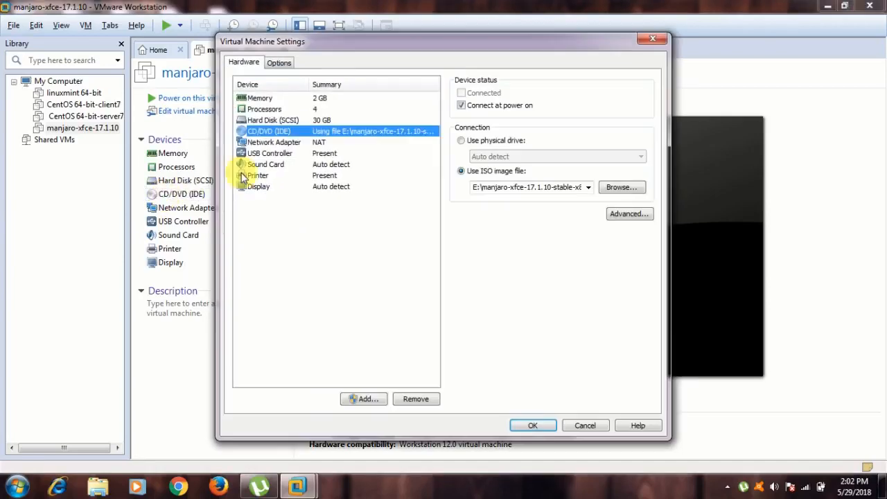
left_click(462, 142)
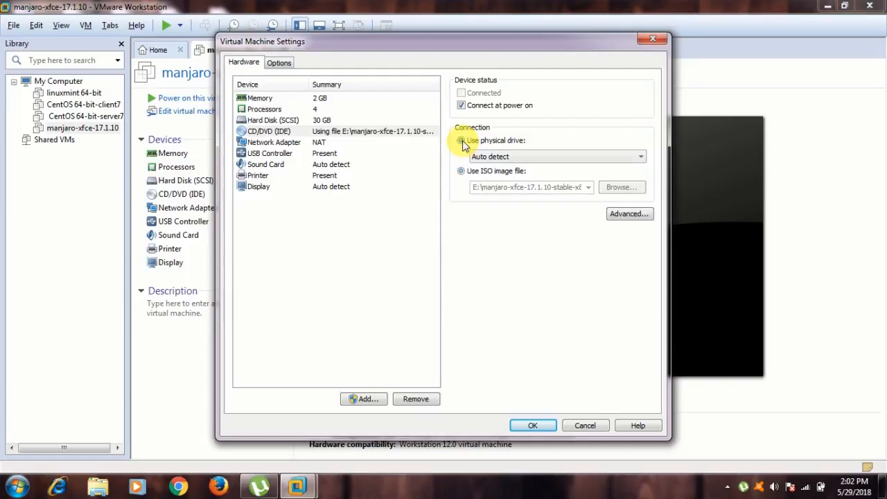
left_click(539, 425)
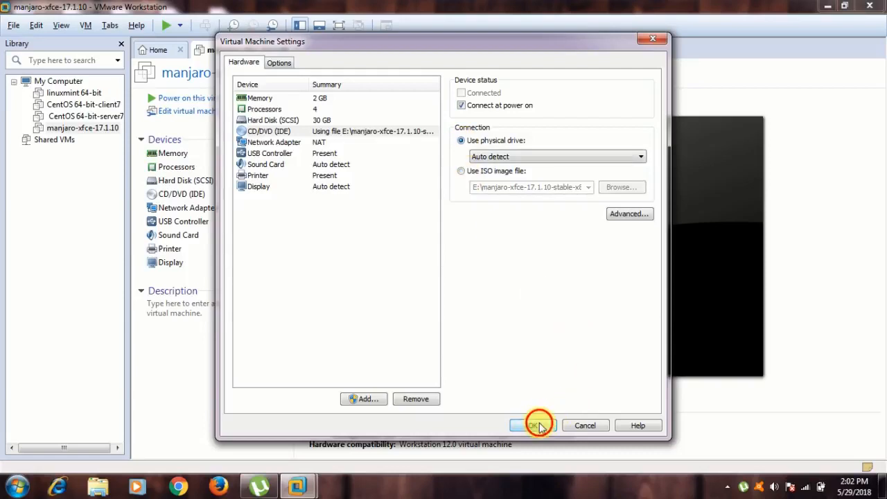
left_click(192, 99)
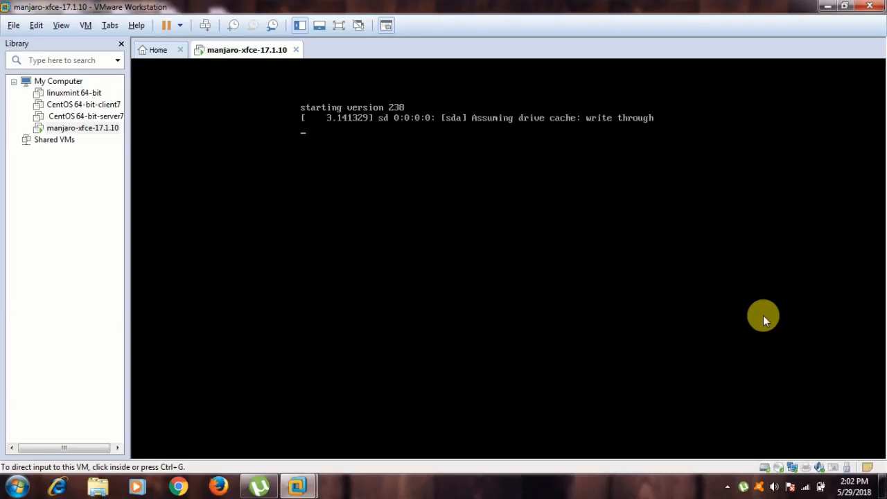
Switch the virtual machine to full screen and let the installed Manjaro system boot from disk.
key("ctrl+alt+Return")
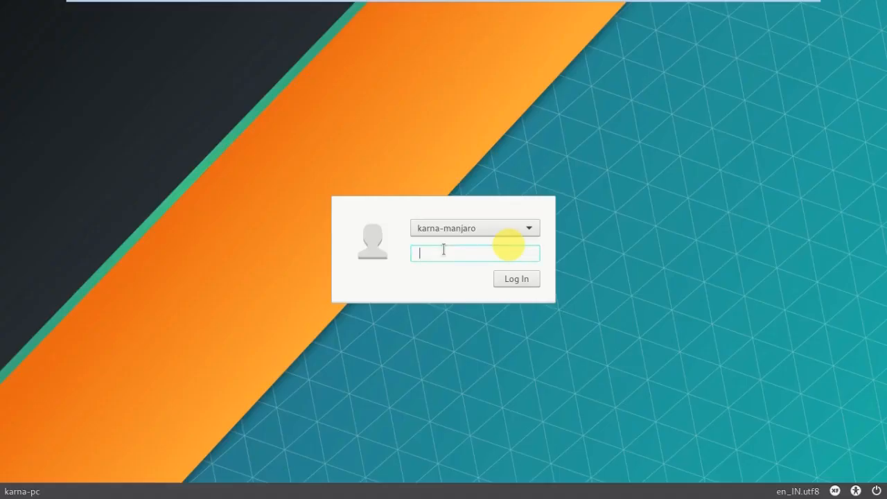
Enter the new user account's password to log in to the Xfce desktop.
type("*******")
key("Return")
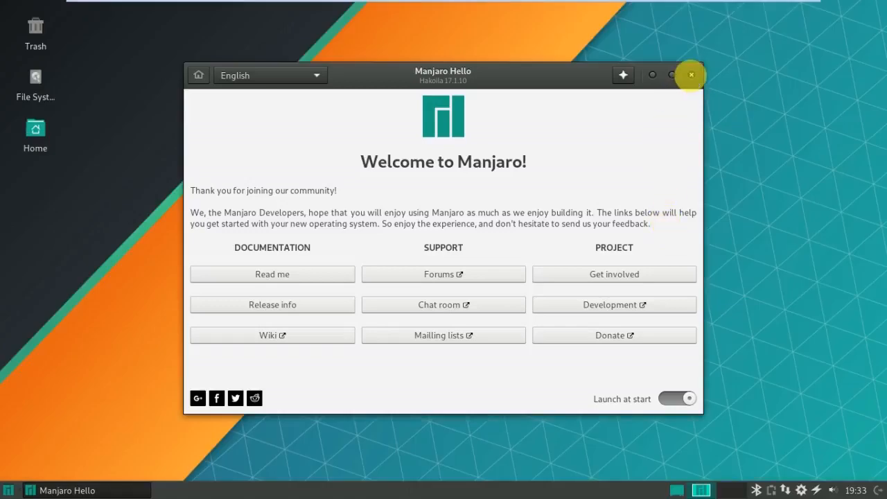
Close Manjaro Hello, open Pamac, and browse the core, extra, then core repository packages.
left_click(691, 75)
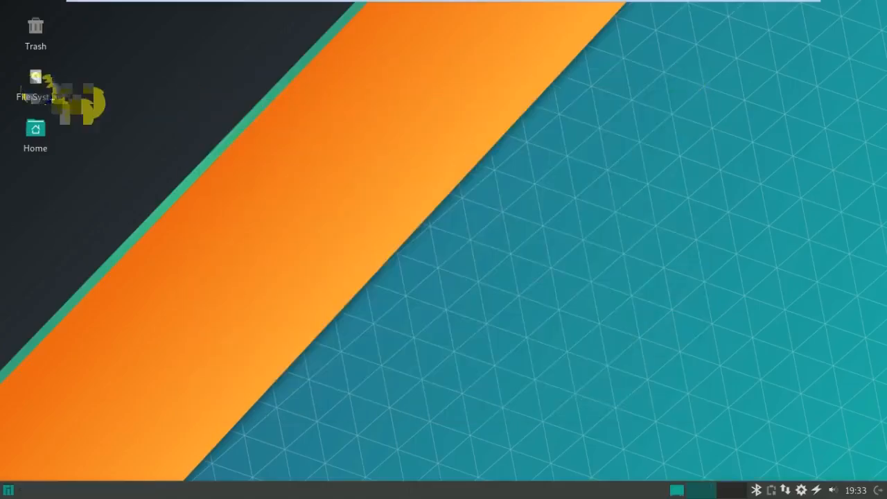
mouse_move(40, 89)
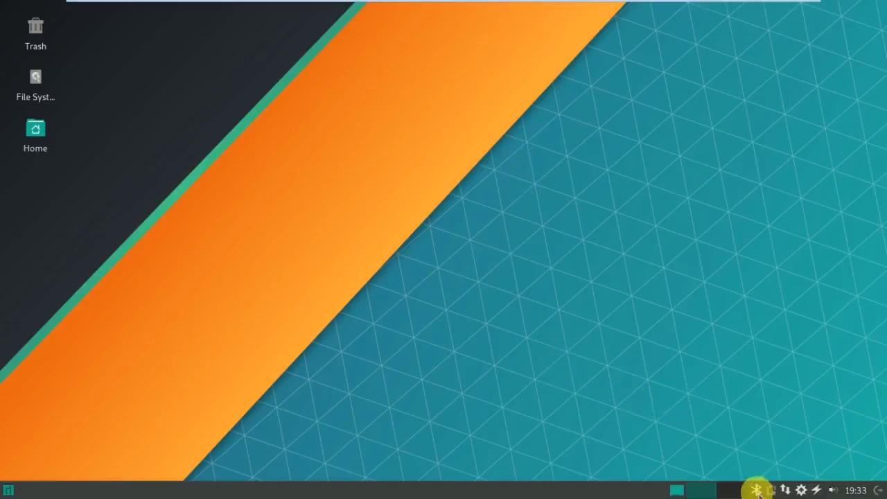
left_click(801, 490)
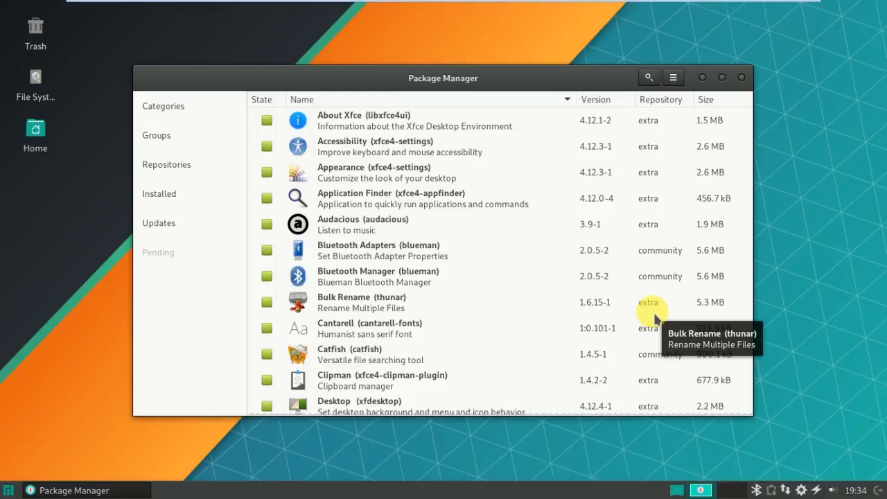
left_click(177, 159)
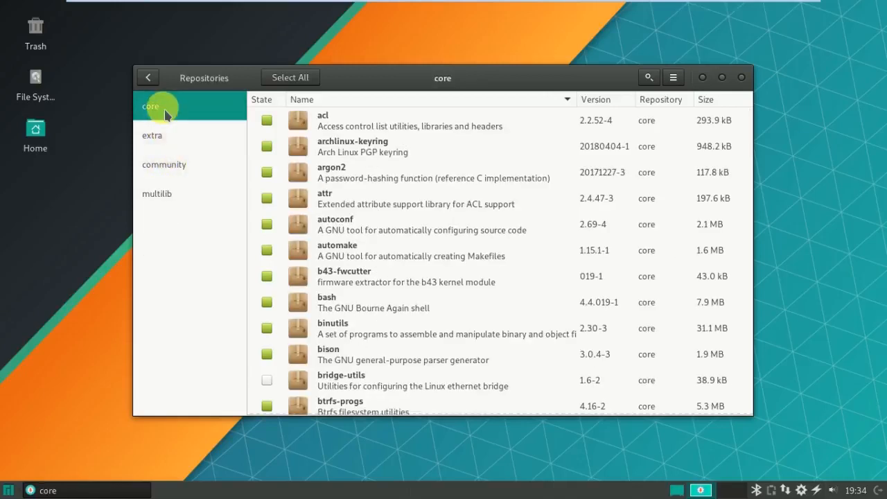
left_click(163, 136)
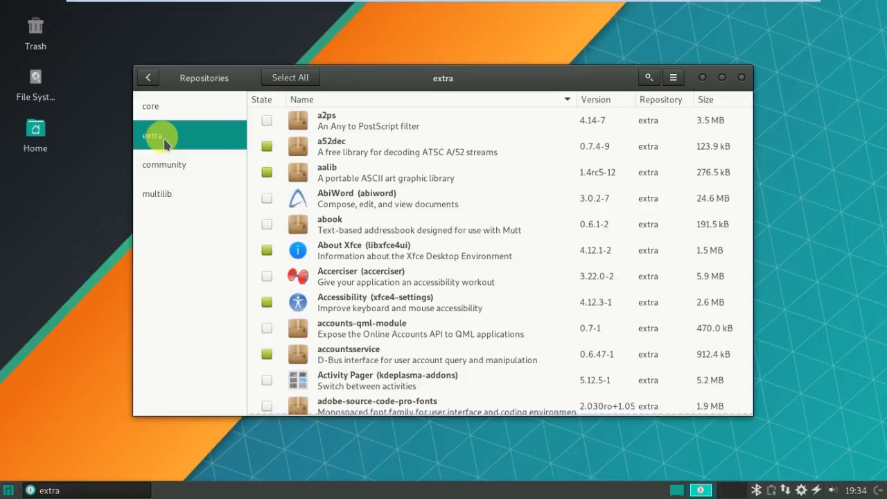
left_click(152, 109)
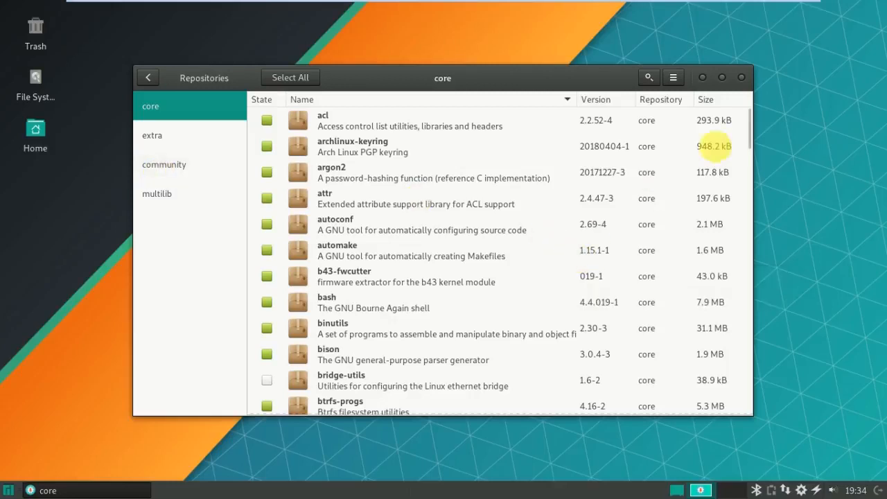
Close Pamac and minimize VMware to return to the Windows host desktop.
left_click(741, 78)
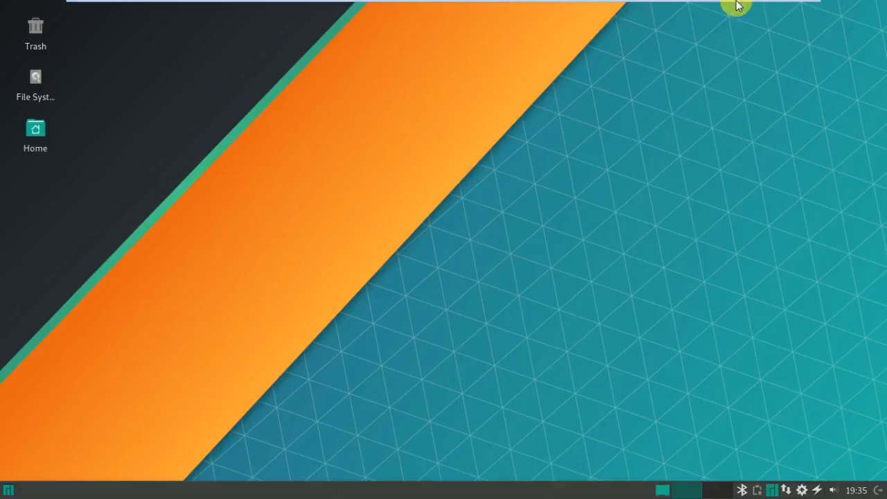
mouse_move(737, 5)
left_click(773, 8)
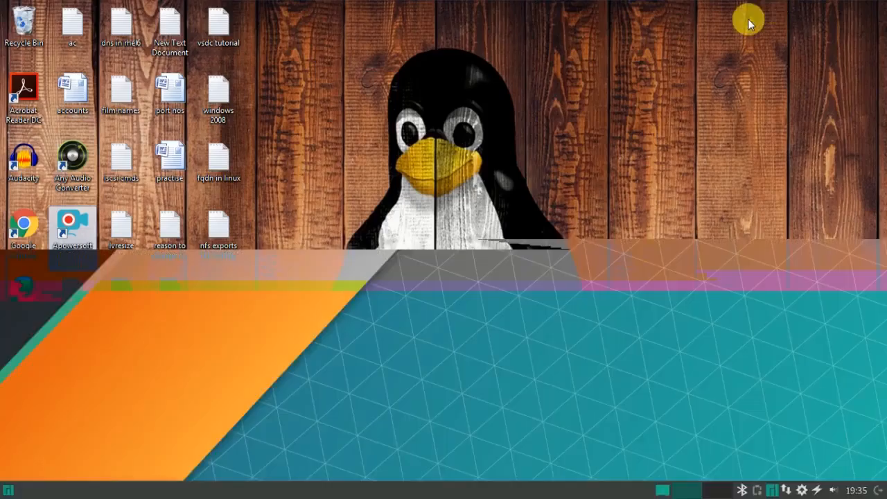